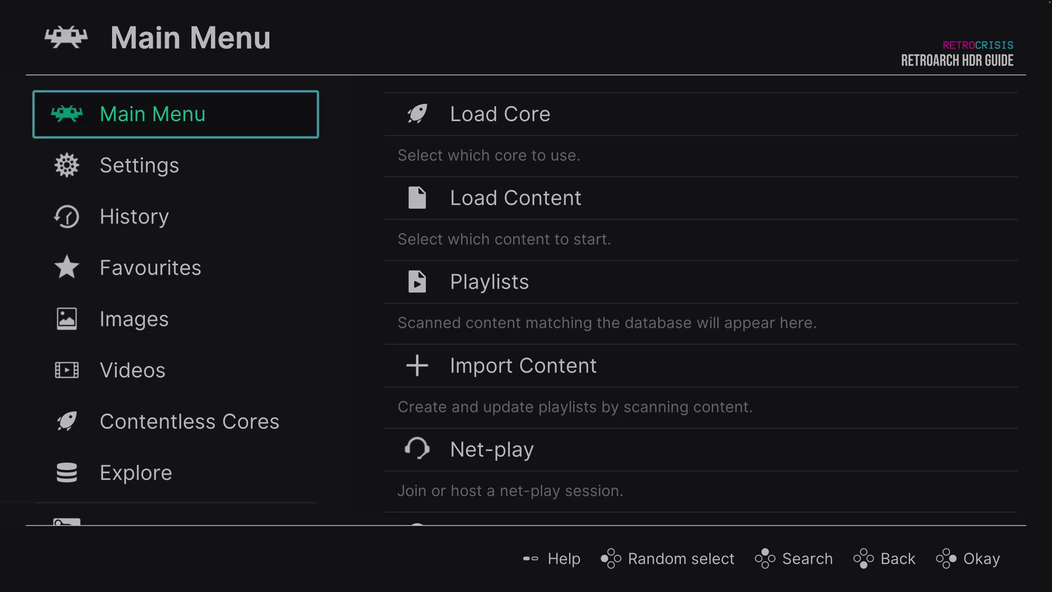
Step: Confirm the video driver under Settings > Video > Output is set to vulkan, then back out
left_click(140, 166)
key("Right")
key("Down")
key("Return")
key("Return")
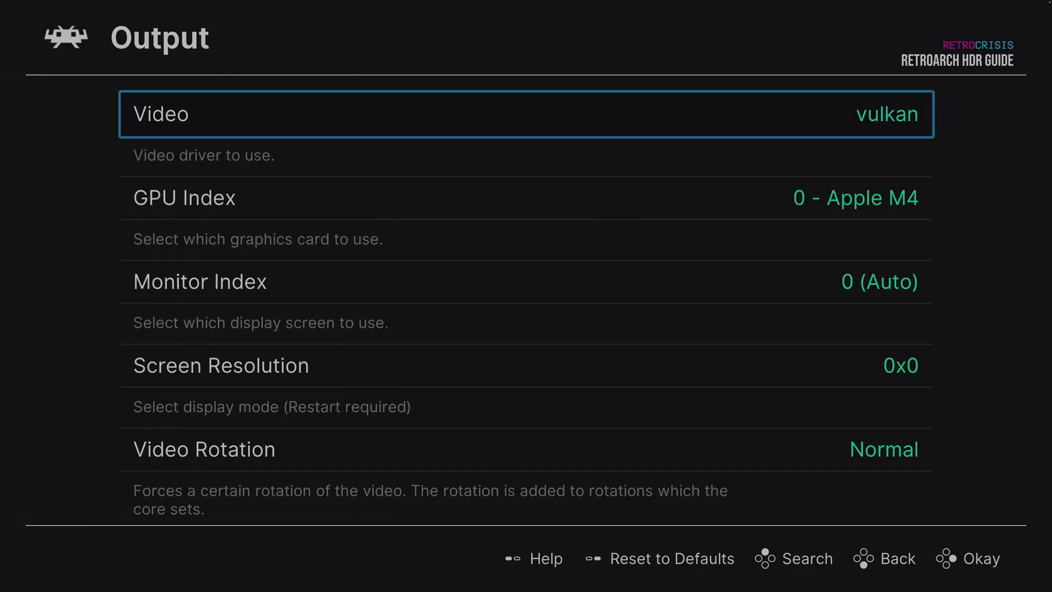
key("Return")
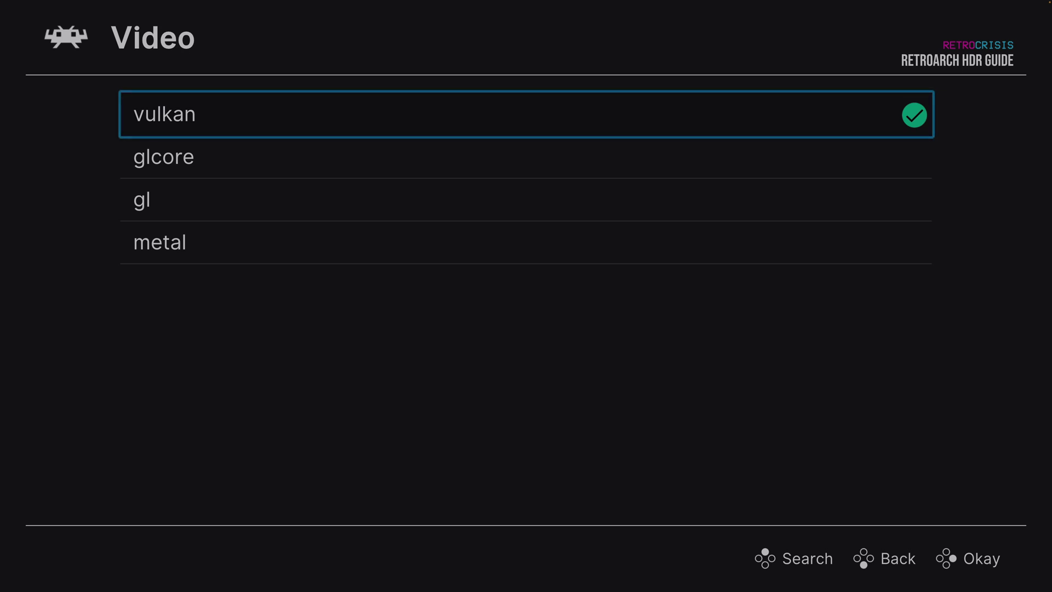
key("Return")
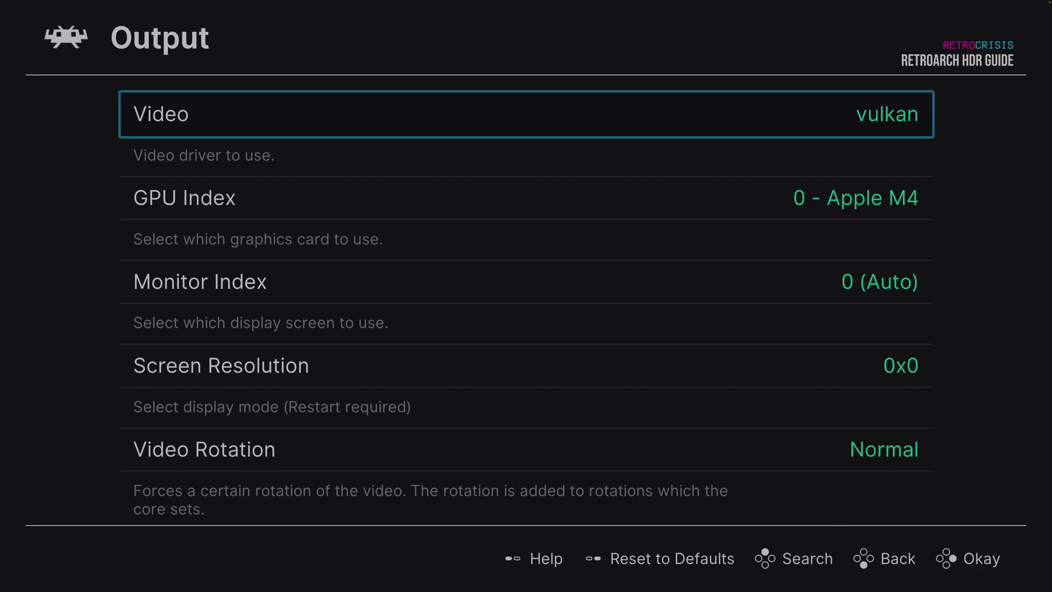
key("BackSpace")
key("BackSpace")
key("BackSpace")
key("BackSpace")
Step: Set the User Interface > Appearance menu opacity to 0.000 and back out to the Main Menu
key("Down")
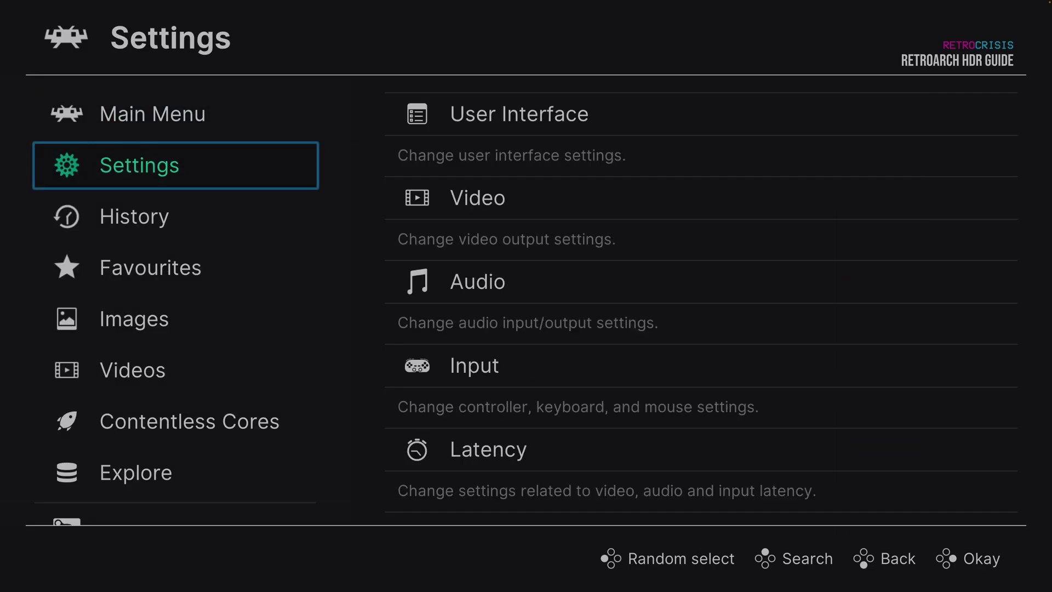
key("Right")
key("Return")
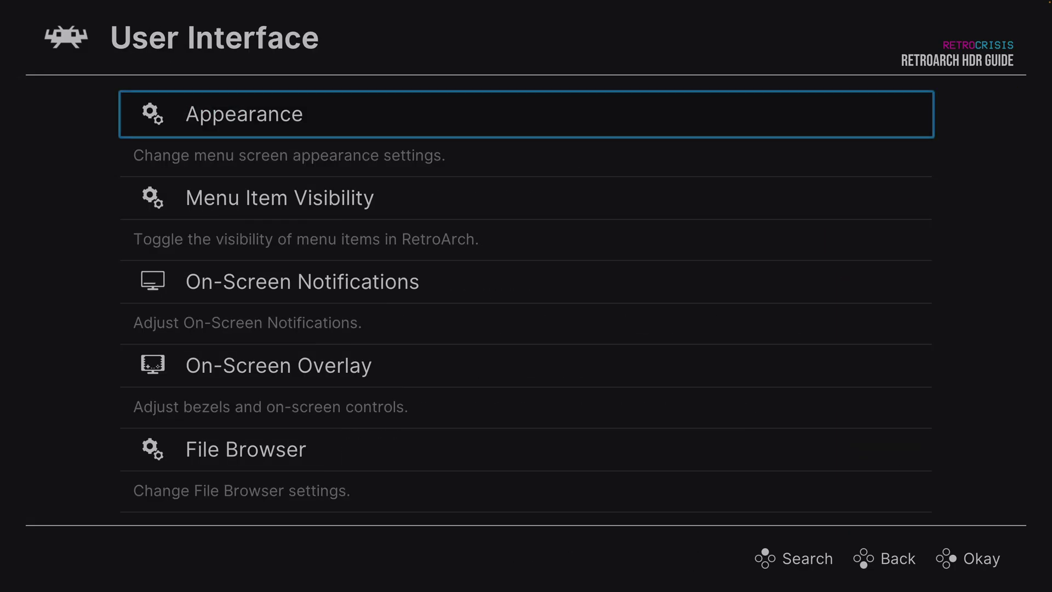
key("Return")
key("Down")
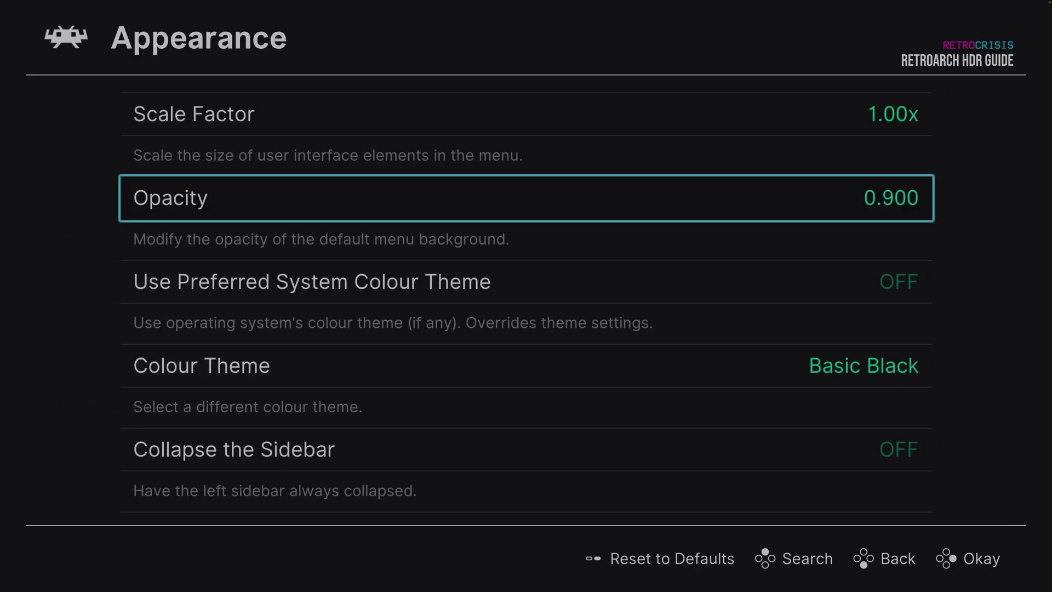
key("Return")
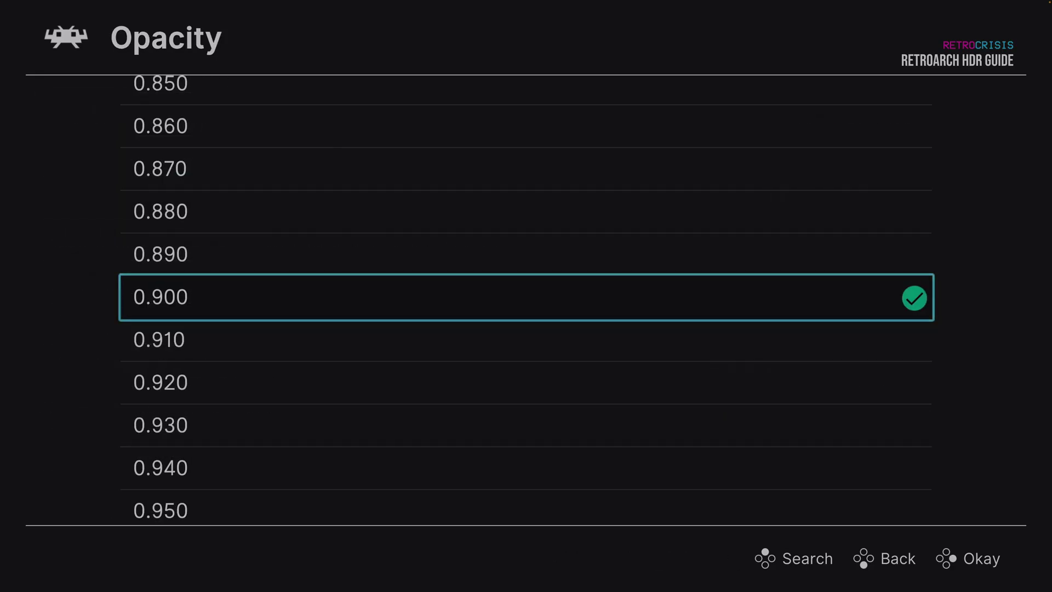
key("Left")
key("Left")
key("Left")
key("Left")
key("Left")
key("Left")
key("Left")
key("Left")
key("Left")
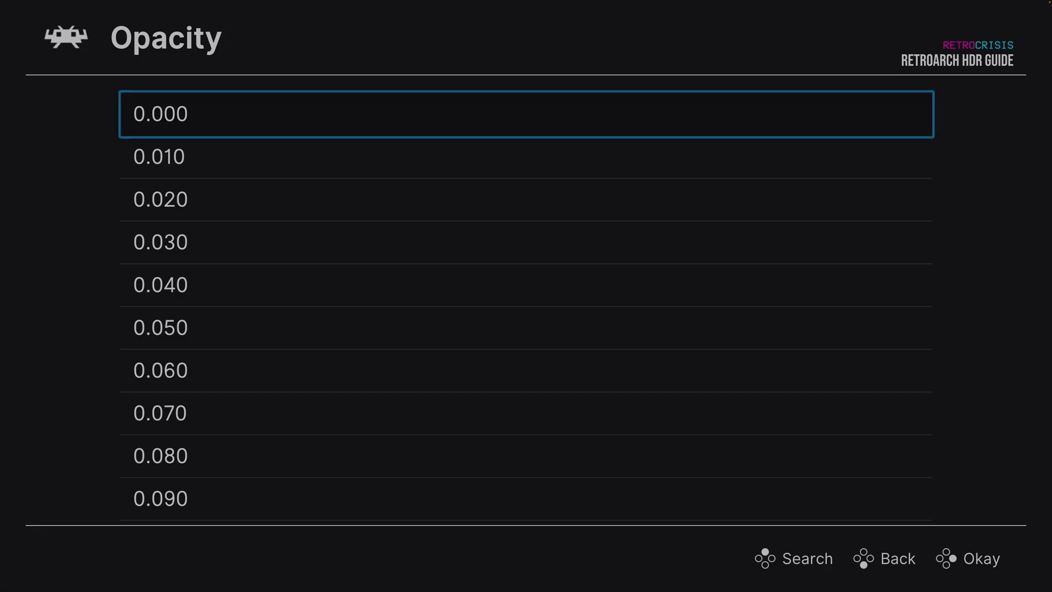
key("Return")
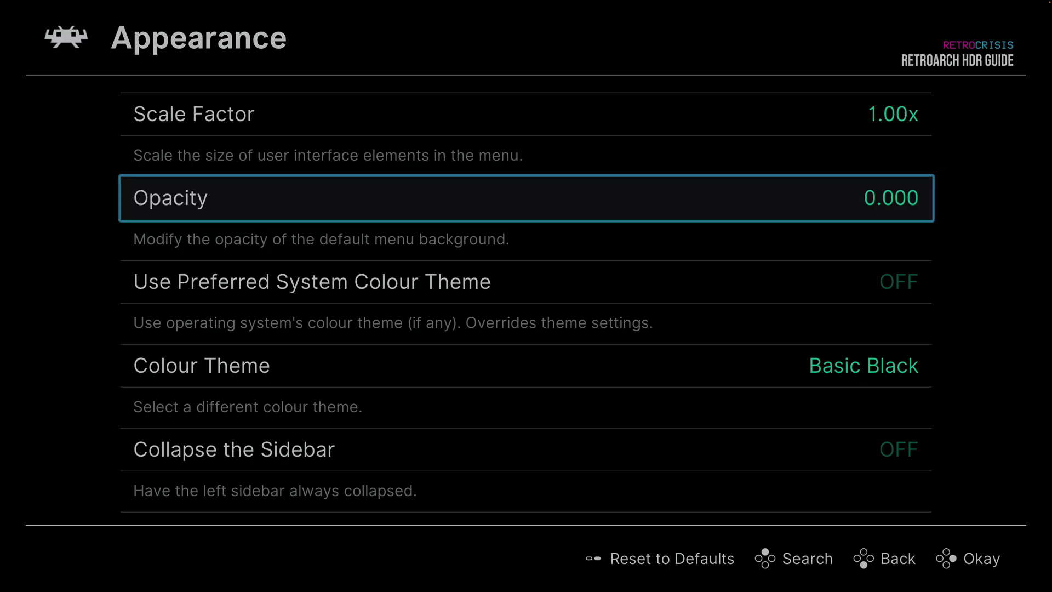
key("BackSpace")
key("BackSpace")
key("BackSpace")
key("Up")
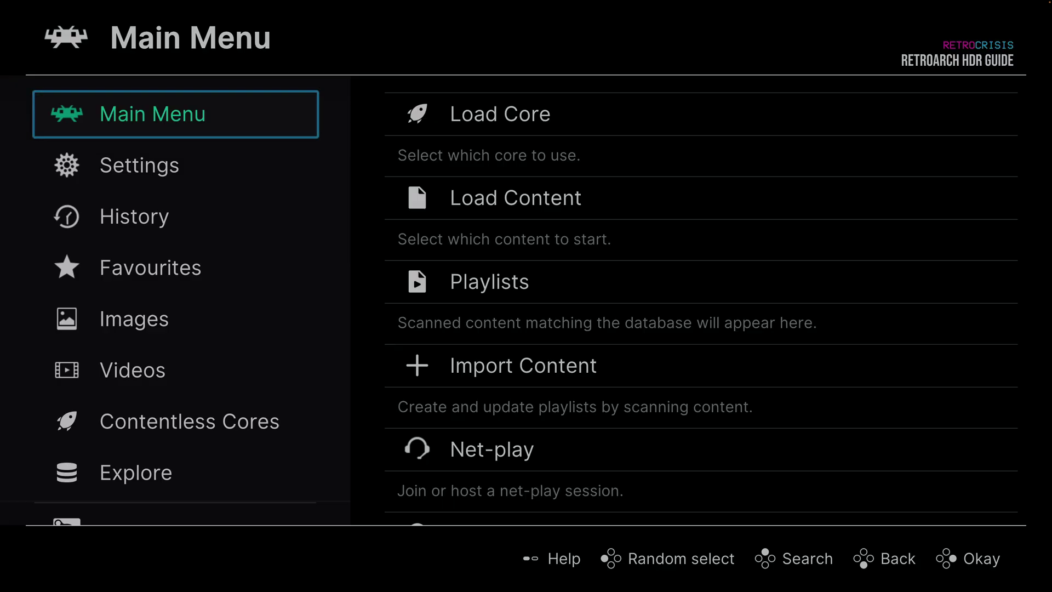
Step: Select Street Fighter II (USA) from the Super Nintendo Entertainment System playlist
key("Down")
key("Down")
key("Down")
key("Down")
key("Down")
key("Down")
key("Down")
key("Down")
key("Down")
key("Down")
key("Down")
key("Down")
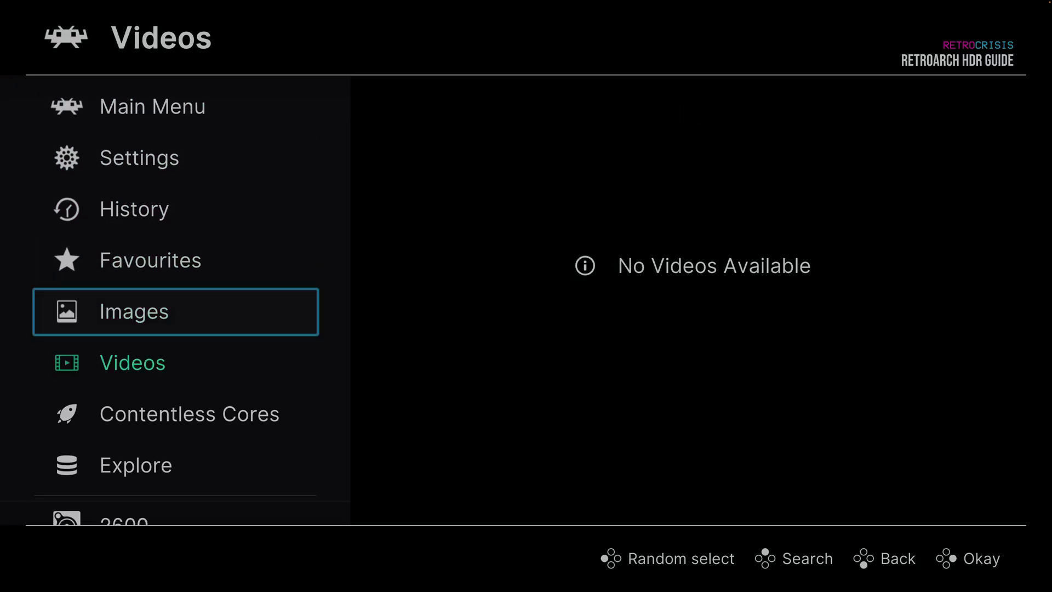
key("Down")
key("Down")
key("Down")
key("Right")
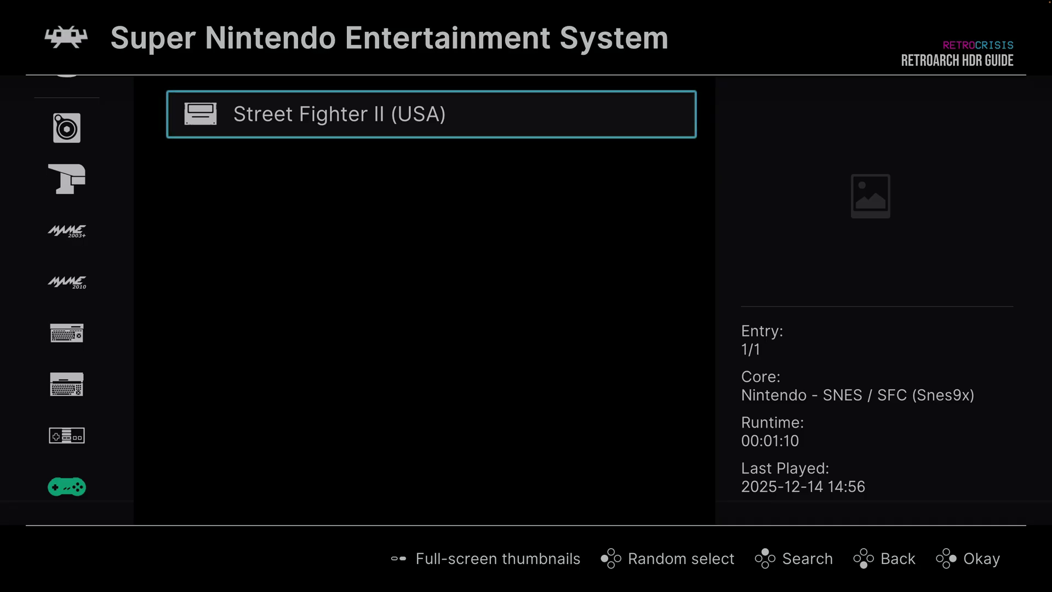
key("Return")
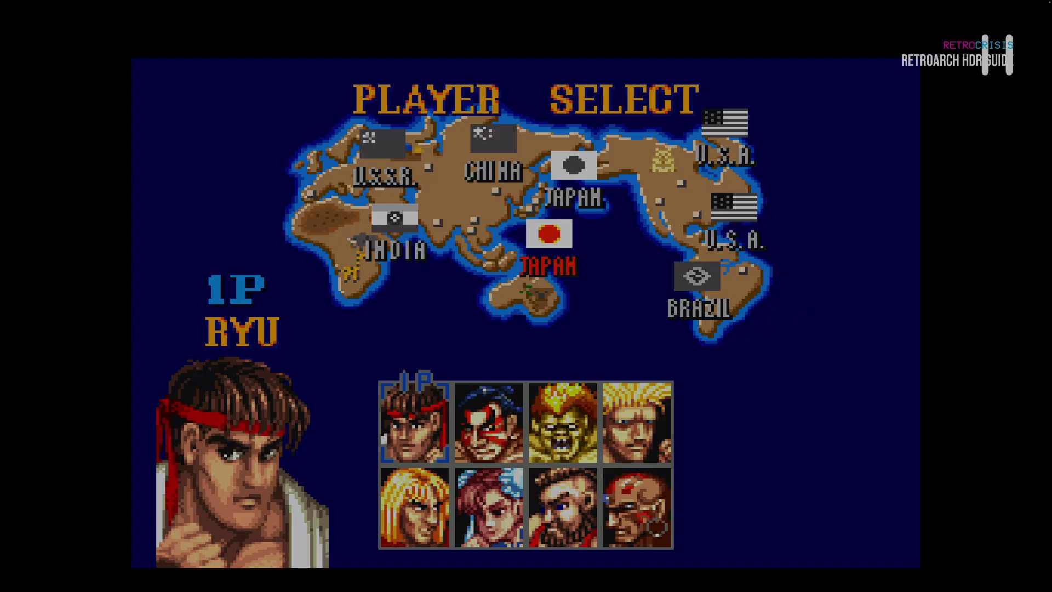
Step: Bring up the Quick Menu over the running Street Fighter II player-select screen with F1
key("F1")
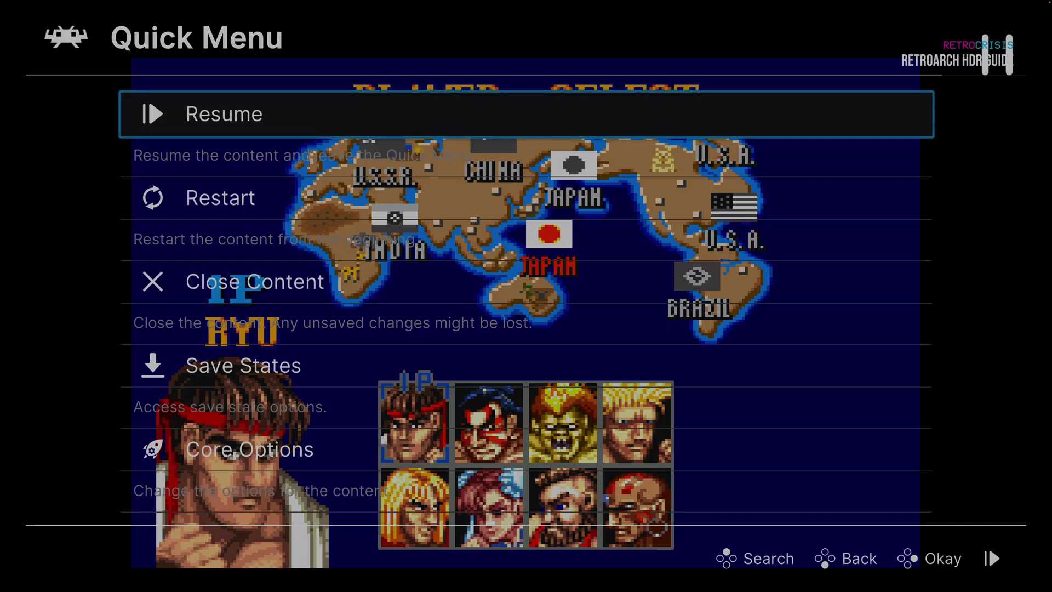
Step: Switch Enable HDR to ON under Settings > Video > HDR
key("BackSpace")
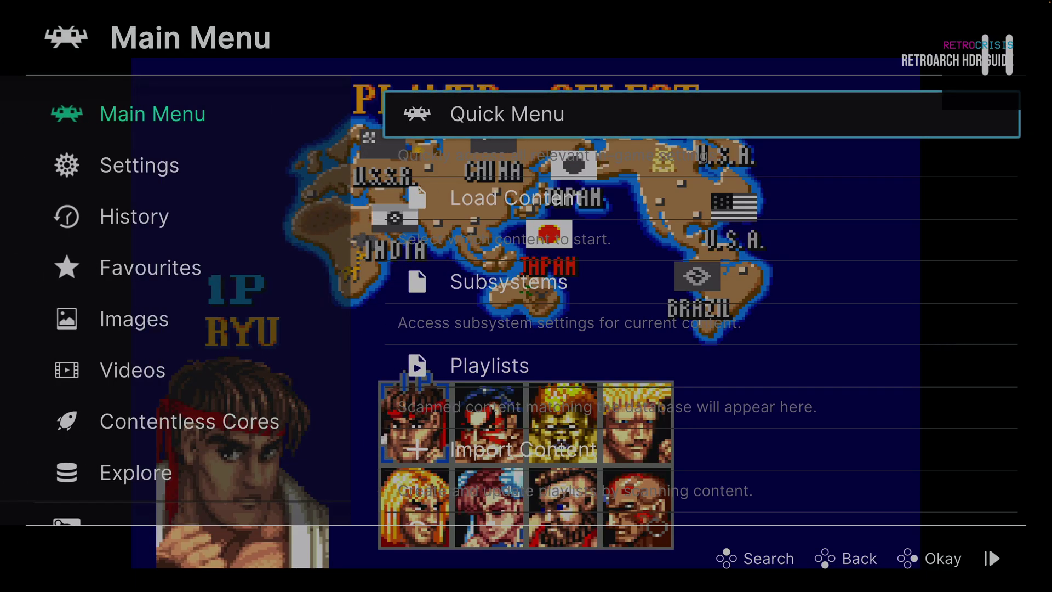
key("BackSpace")
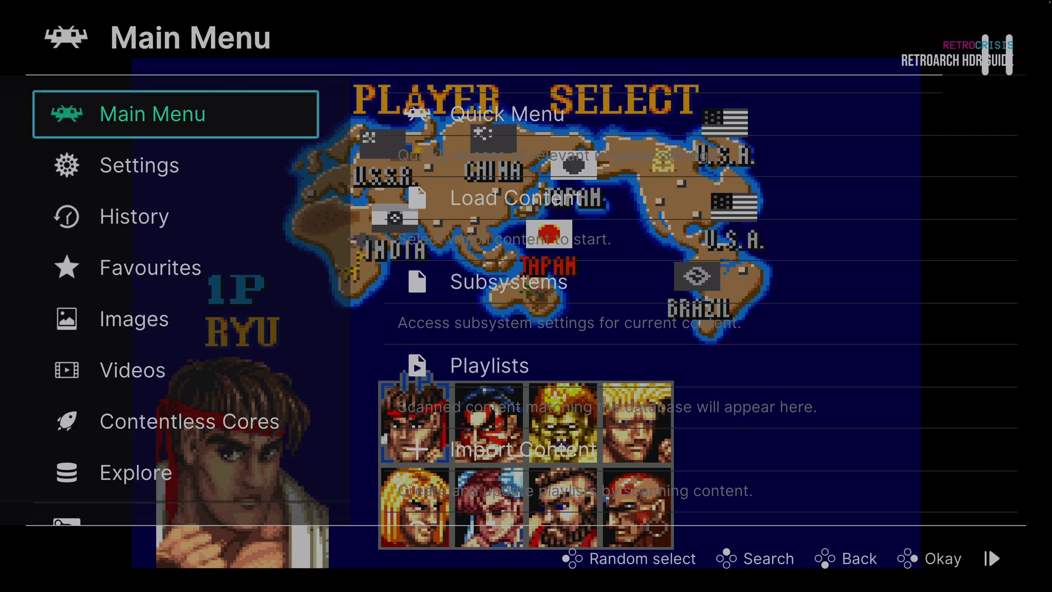
key("Down")
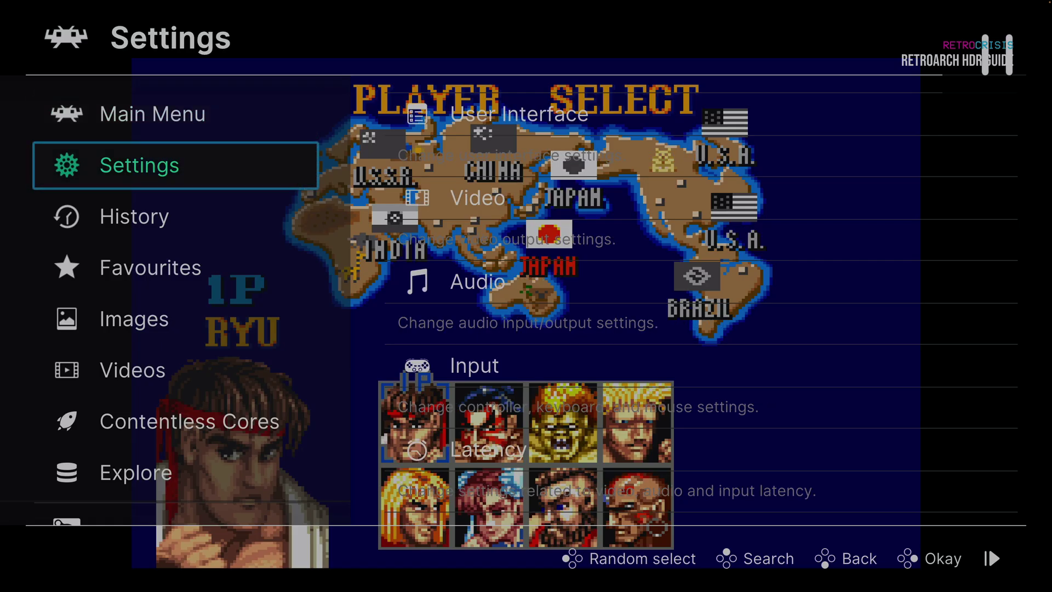
key("Right")
key("Down")
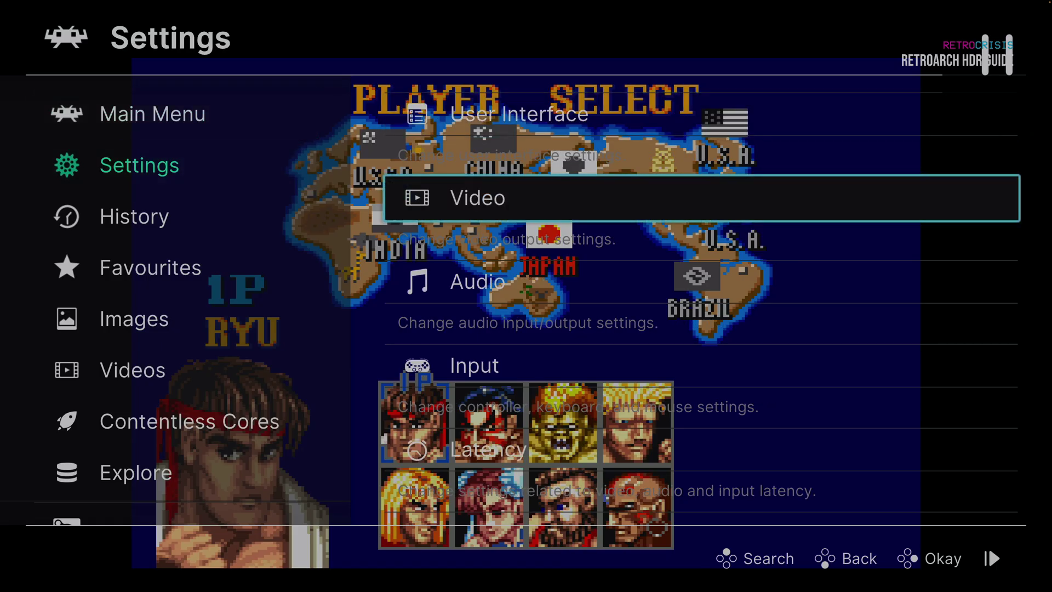
key("Return")
key("Down")
key("Down")
key("Down")
key("Down")
key("Down")
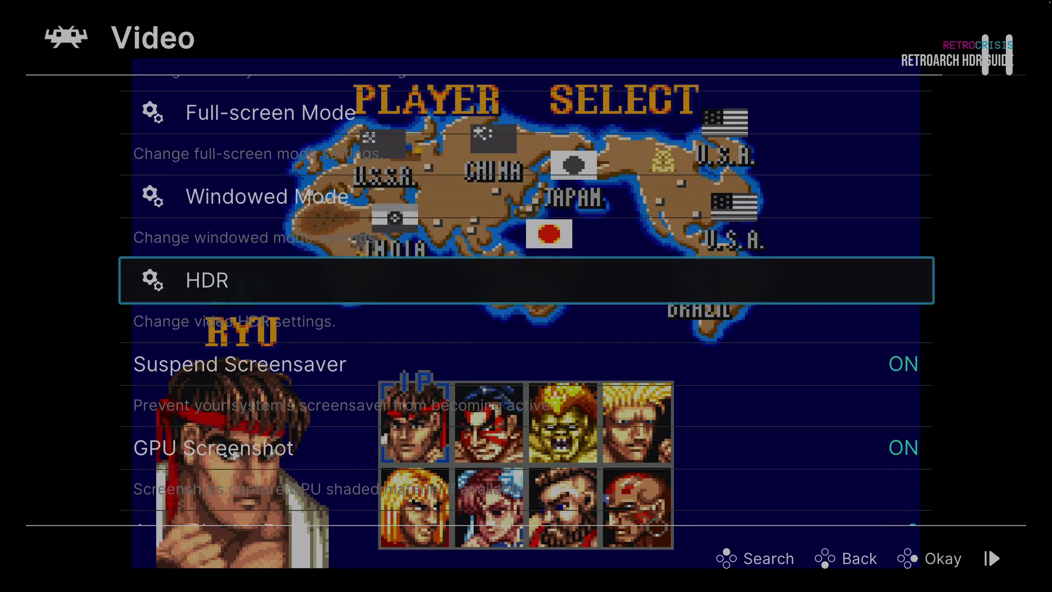
key("Return")
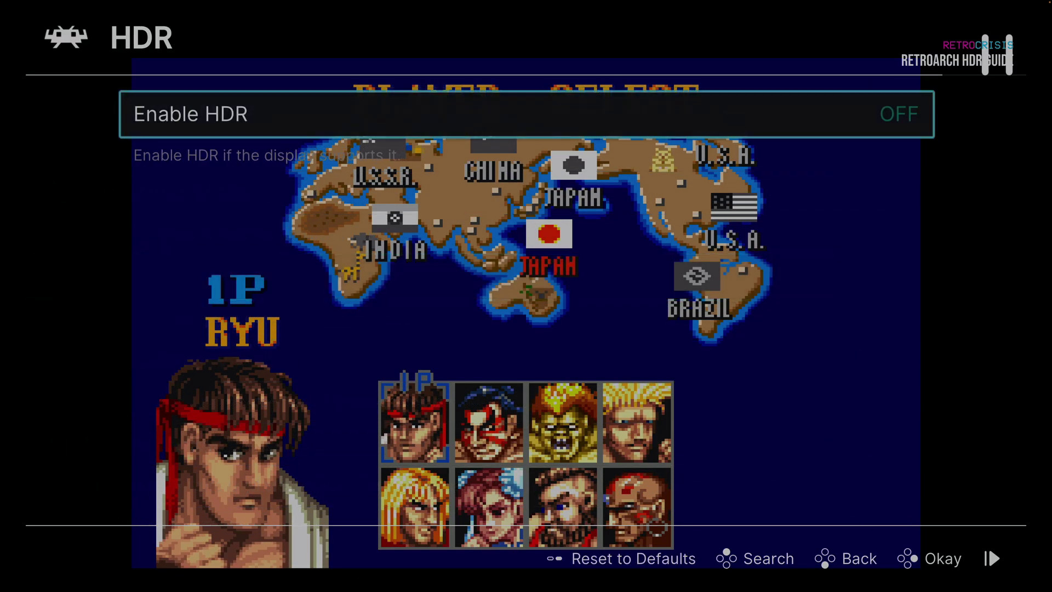
key("Return")
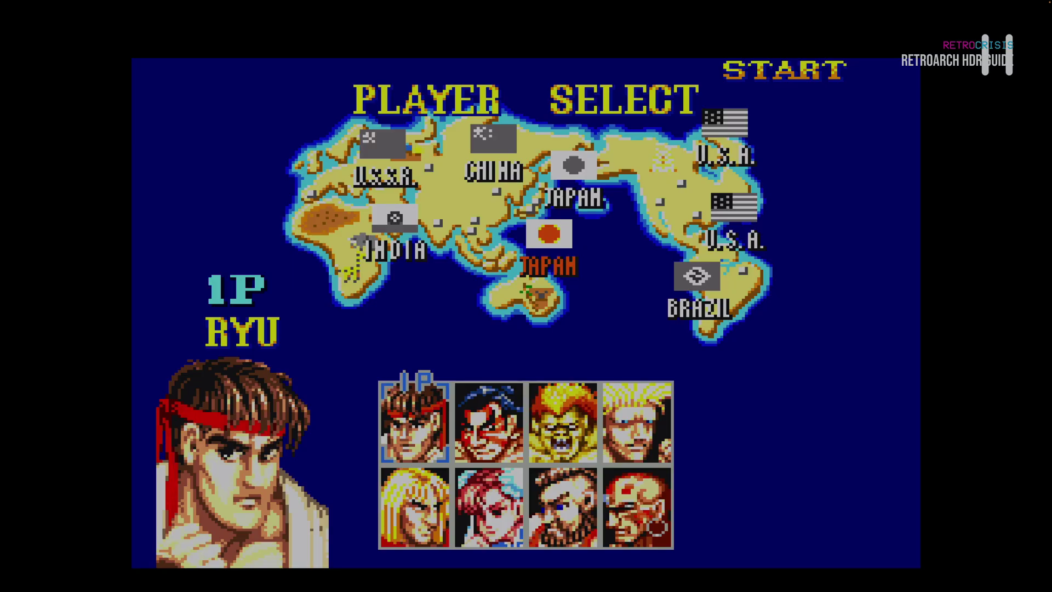
Step: Review Peak Luminance, Paper White Luminance and Contrast, then open Peak Luminance's value list at 1000.0x
key("F1")
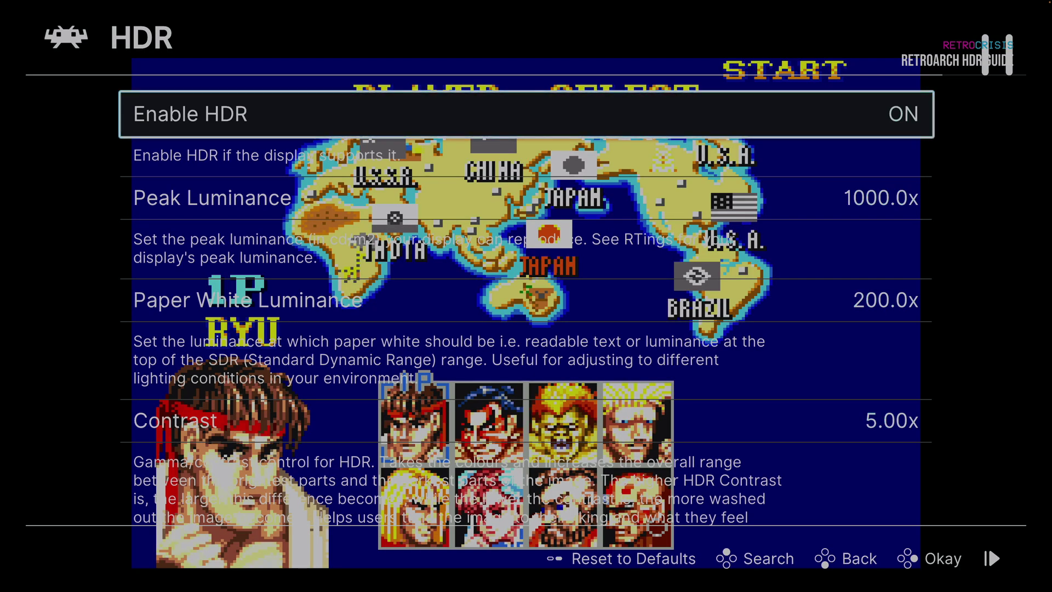
key("Down")
key("Down")
key("Down")
key("Down")
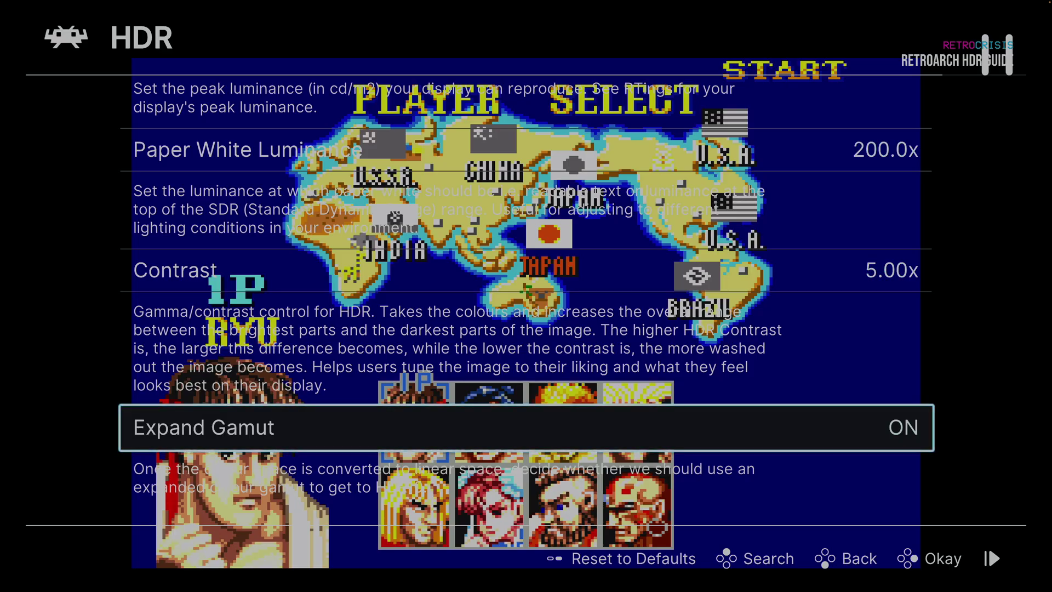
key("Up")
key("Up")
key("Up")
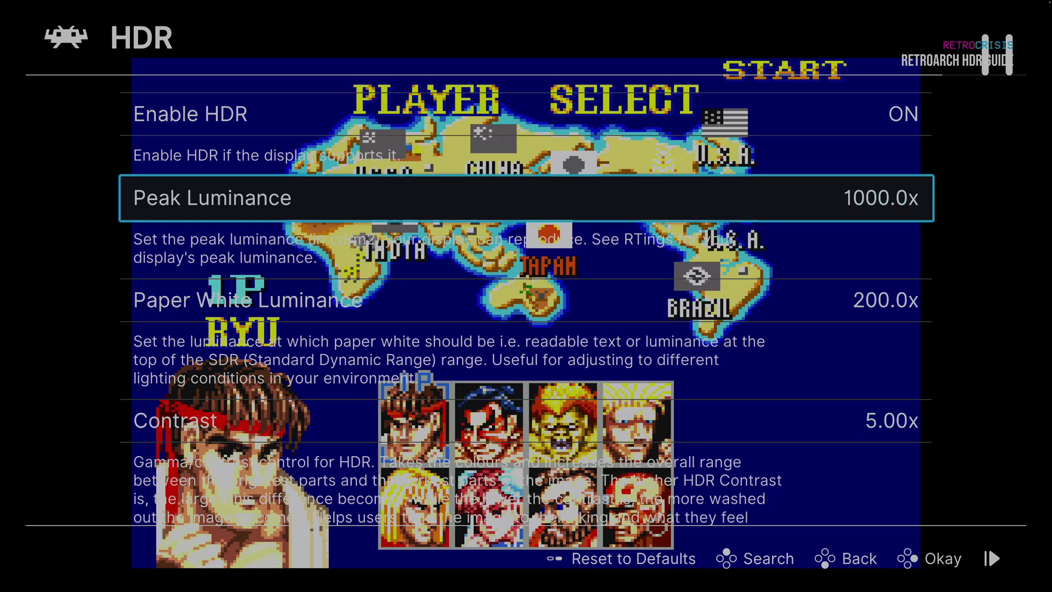
key("Down")
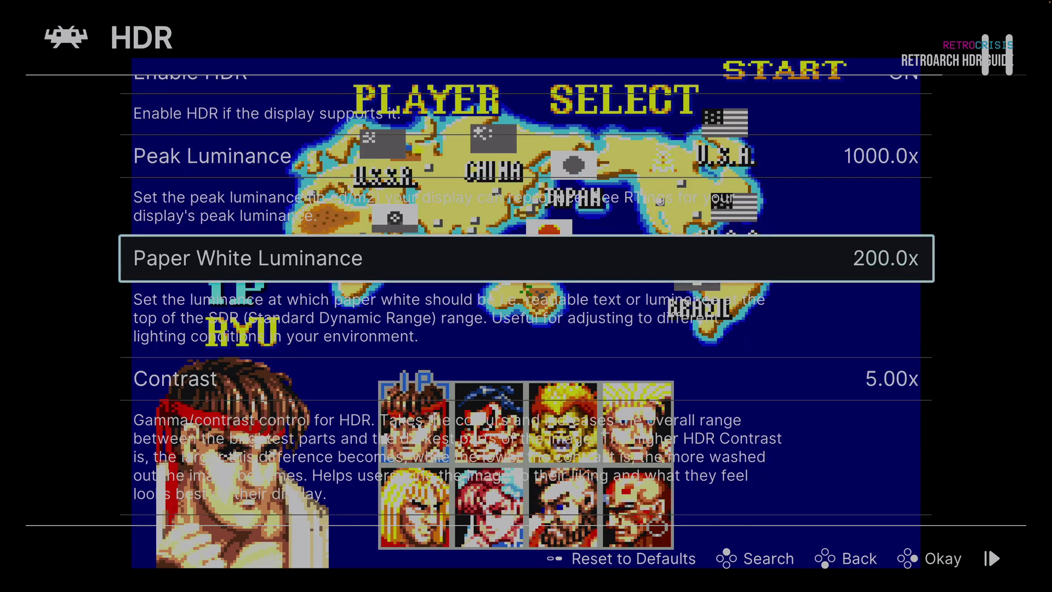
key("Down")
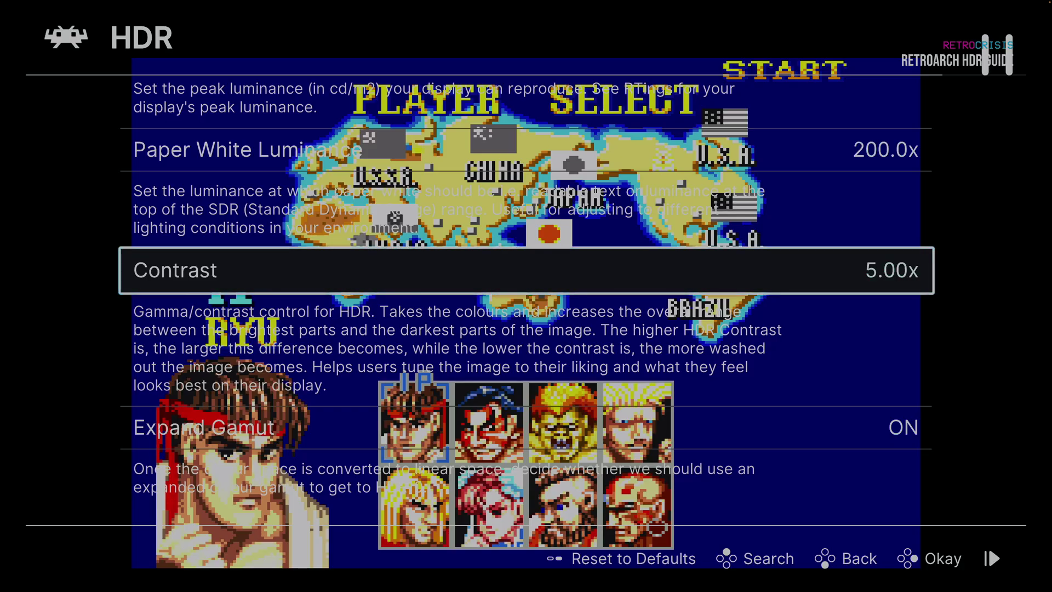
key("Up")
key("Up")
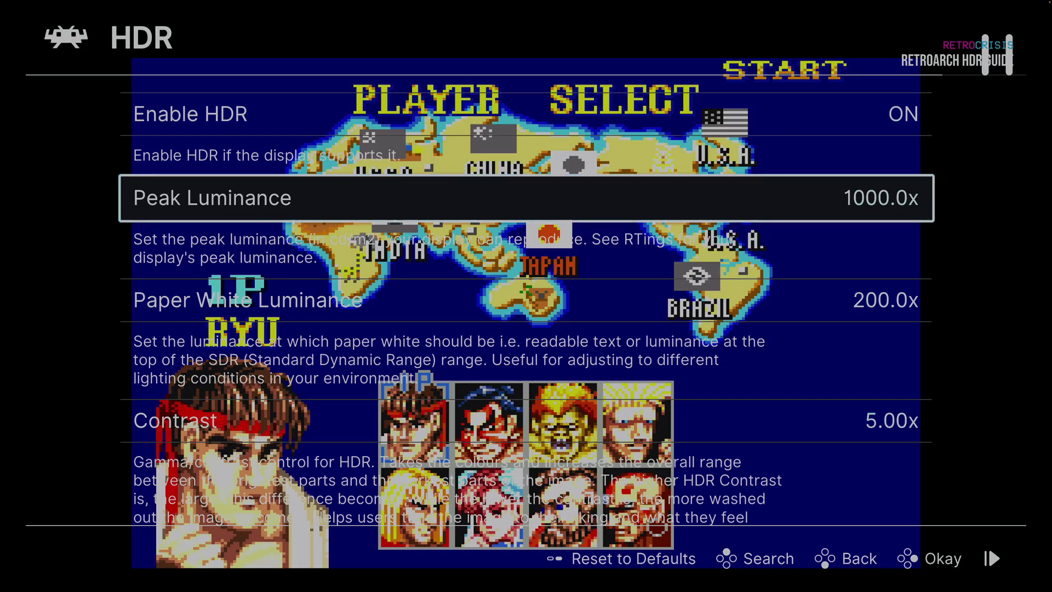
key("Return")
key("Up")
key("Up")
key("Up")
key("Up")
key("Up")
key("Up")
key("Up")
key("Up")
key("Up")
key("Up")
key("Up")
key("Up")
key("Up")
key("Up")
key("Up")
key("Up")
key("Up")
key("Up")
key("Up")
key("Up")
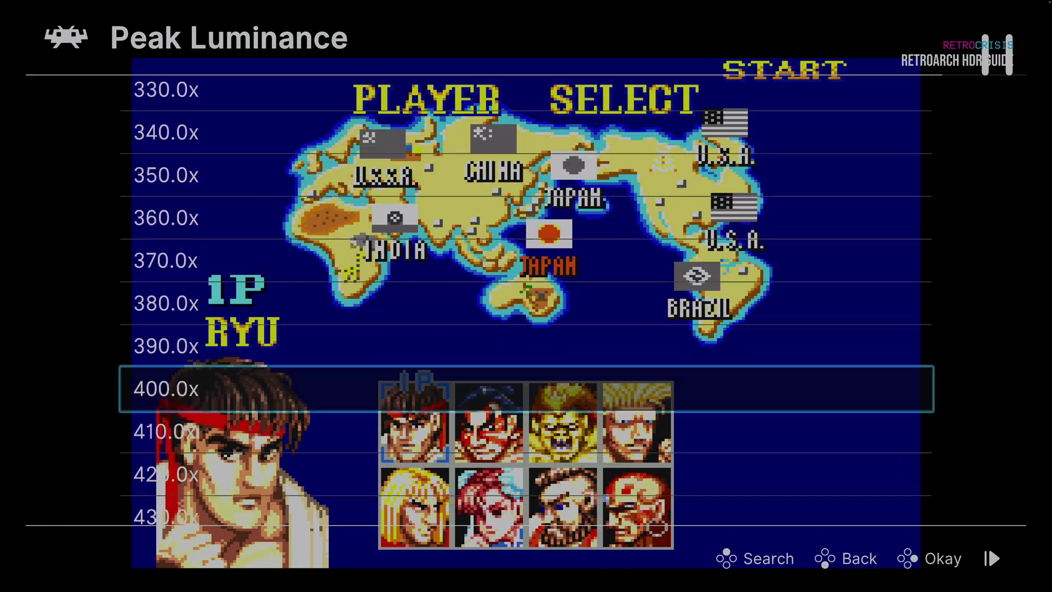
key("Return")
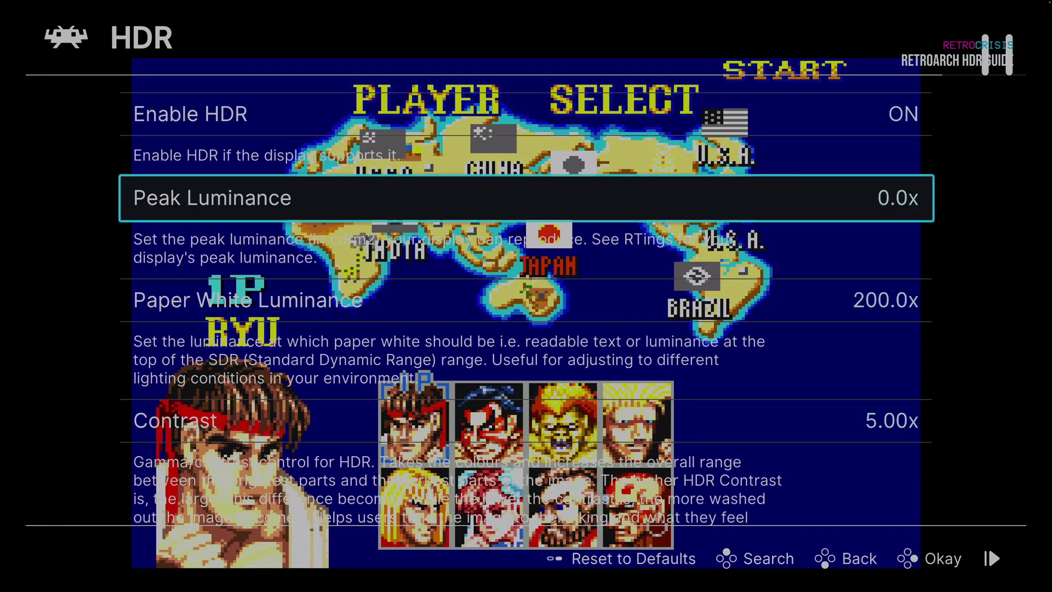
key("Return")
key("Down")
key("Down")
key("Down")
key("Down")
key("Down")
key("Down")
key("Down")
key("Down")
key("Down")
key("Down")
key("Down")
key("Down")
key("Down")
key("Down")
key("Down")
key("Down")
key("Down")
key("Down")
key("Down")
key("Down")
key("Down")
key("Down")
key("Down")
key("Down")
key("Down")
key("Down")
key("Down")
key("Down")
key("Down")
key("Down")
key("Down")
key("Down")
key("Down")
key("Down")
key("Down")
key("Down")
key("Down")
key("Down")
key("Down")
key("Down")
key("Return")
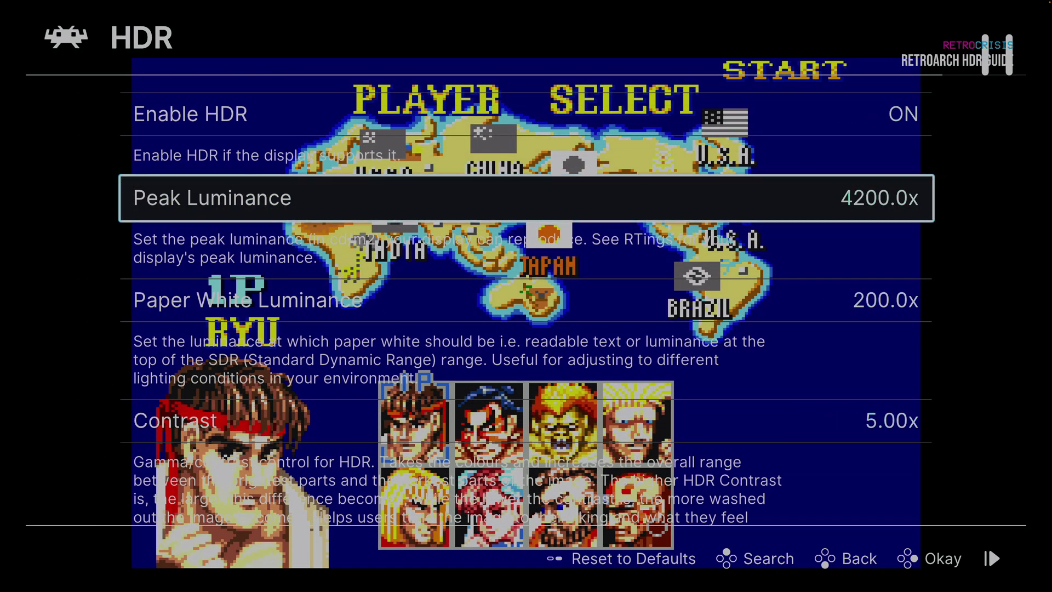
key("Return")
key("Up")
key("Up")
key("Up")
key("Up")
key("Up")
key("Up")
key("Up")
key("Up")
key("Up")
key("Up")
key("Up")
key("Up")
key("Up")
key("Up")
key("Up")
key("Up")
key("Up")
key("Up")
key("Up")
key("Up")
key("Up")
key("Up")
key("Up")
key("Up")
key("Up")
key("Up")
key("Up")
key("Up")
key("Up")
key("Up")
key("Up")
key("Up")
key("Up")
key("Up")
key("Up")
key("Up")
key("Up")
key("Up")
key("Up")
key("Up")
key("Down")
key("Down")
key("Down")
key("Down")
key("Down")
key("Down")
key("Down")
key("Down")
key("Down")
key("Down")
key("Down")
key("Down")
key("Down")
key("Down")
key("Down")
key("Down")
key("Down")
key("Down")
key("Down")
key("Down")
key("Down")
key("Down")
key("Down")
key("Down")
key("Down")
key("Down")
key("Down")
key("Down")
key("Down")
key("Down")
key("Down")
key("Down")
key("Down")
key("Down")
key("Down")
key("Down")
key("Down")
key("Down")
key("Down")
key("Down")
key("Down")
key("Down")
key("Down")
key("Down")
key("Down")
key("Down")
key("Down")
key("Down")
key("Down")
key("Down")
key("Down")
key("Down")
key("Down")
key("Down")
key("Down")
key("Down")
key("Down")
key("Down")
key("Down")
key("Down")
key("Return")
key("Down")
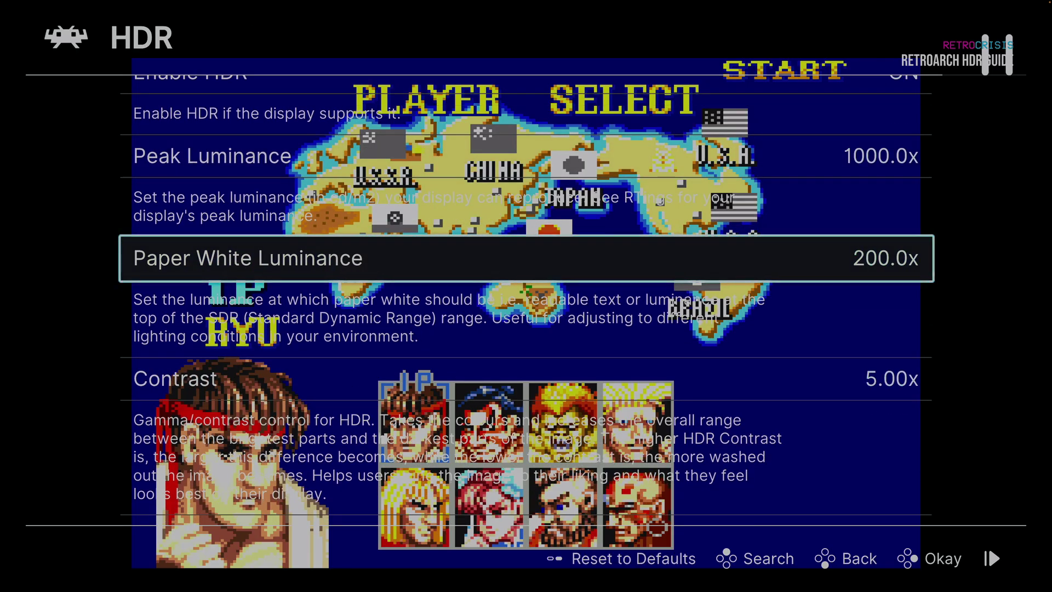
Step: Drop Paper White Luminance to 0.0x, then sweep it upward as high as 690.0x
key("Return")
key("Up")
key("Up")
key("Up")
key("Up")
key("Up")
key("Up")
key("Up")
key("Up")
key("Up")
key("Up")
key("Up")
key("Up")
key("Up")
key("Up")
key("Up")
key("Up")
key("Up")
key("Up")
key("Up")
key("Up")
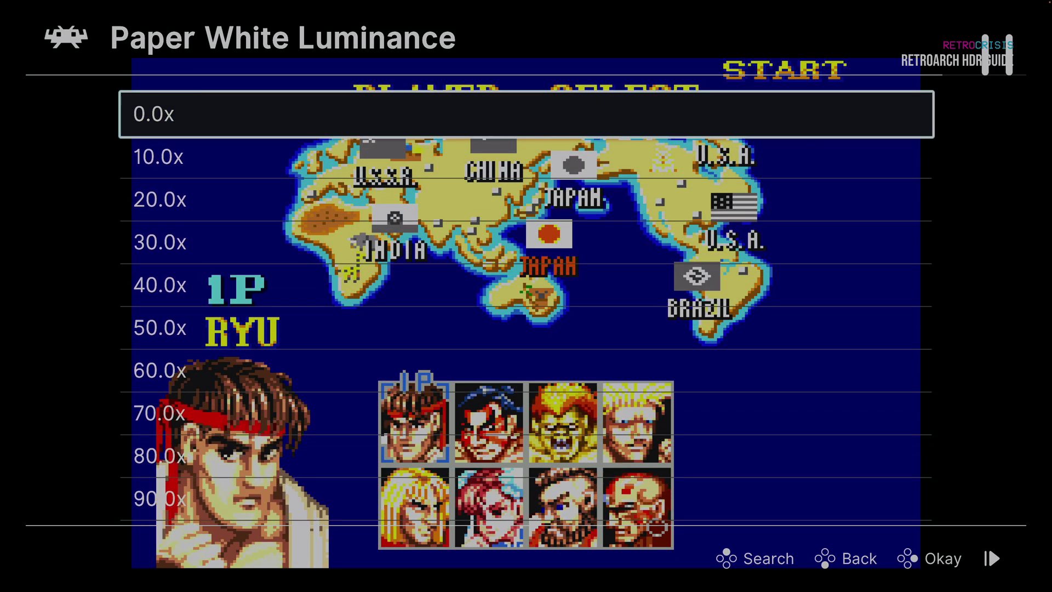
key("Return")
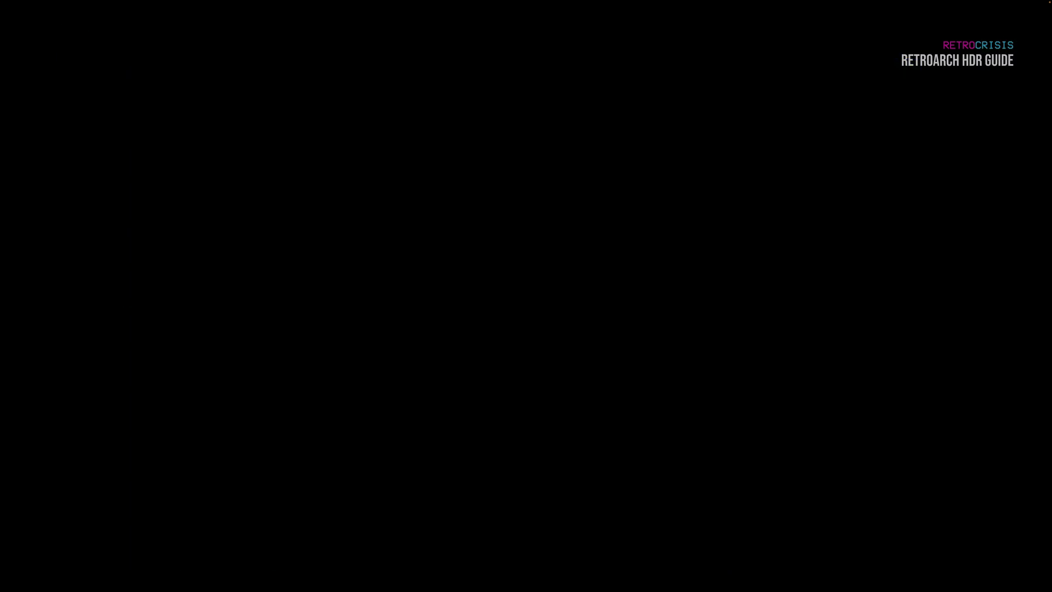
key("Right")
key("Right")
key("Right")
key("Right")
key("Right")
key("Right")
key("Right")
key("Right")
key("Right")
key("Right")
key("Right")
key("Right")
key("Right")
key("Right")
key("Right")
key("Right")
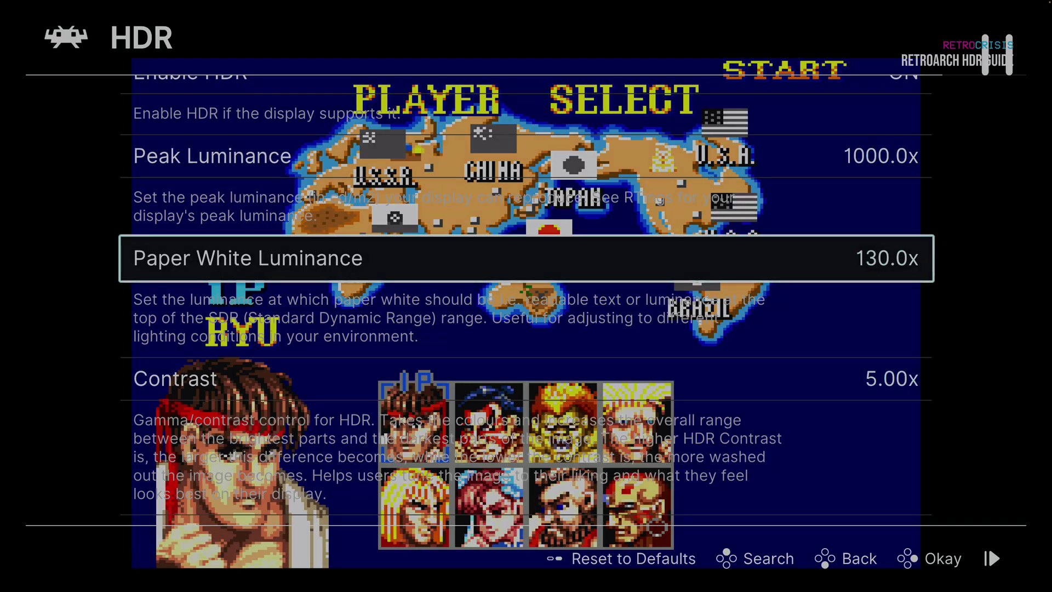
key("Right")
key("Right")
key("Right")
key("Right")
key("Right")
key("Right")
key("Right")
key("Right")
key("Right")
key("Right")
key("Right")
key("Right")
key("Right")
key("Right")
key("Right")
key("Right")
key("Right")
key("Right")
key("Right")
key("Right")
key("Left")
key("Right")
key("Right")
key("Right")
key("Right")
key("Right")
key("Right")
key("Right")
key("Right")
key("Right")
key("Right")
key("Right")
key("Right")
key("Right")
key("Right")
key("Right")
key("Right")
key("Right")
key("Right")
key("Right")
key("Right")
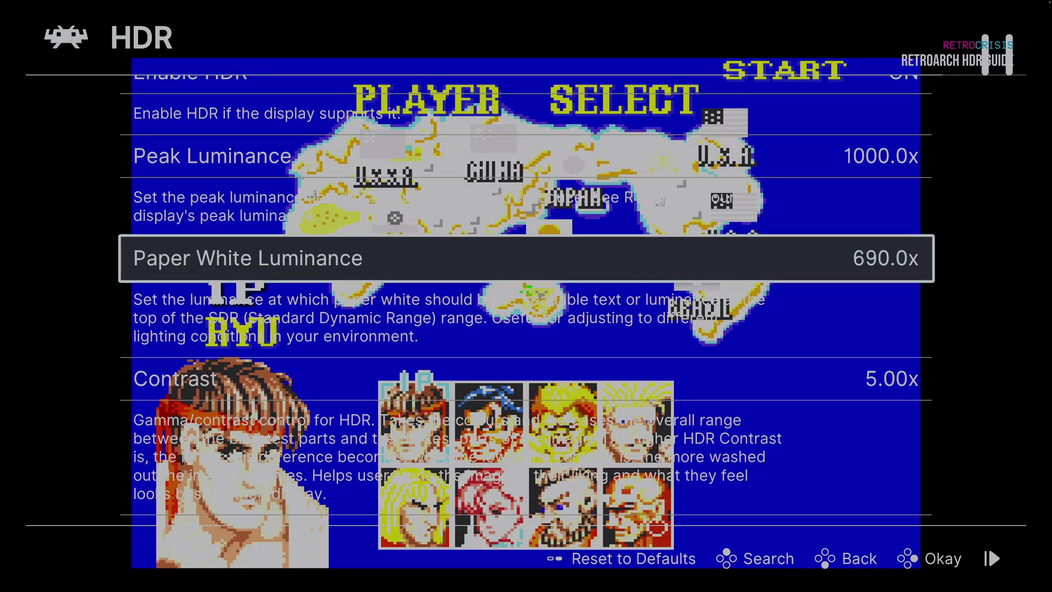
Step: Bring Paper White Luminance back down and settle it at 100.0x
key("Left")
key("Left")
key("Left")
key("Left")
key("Left")
key("Left")
key("Left")
key("Left")
key("Left")
key("Left")
key("Left")
key("Left")
key("Left")
key("Left")
key("Left")
key("Left")
key("Left")
key("Left")
key("Left")
key("Left")
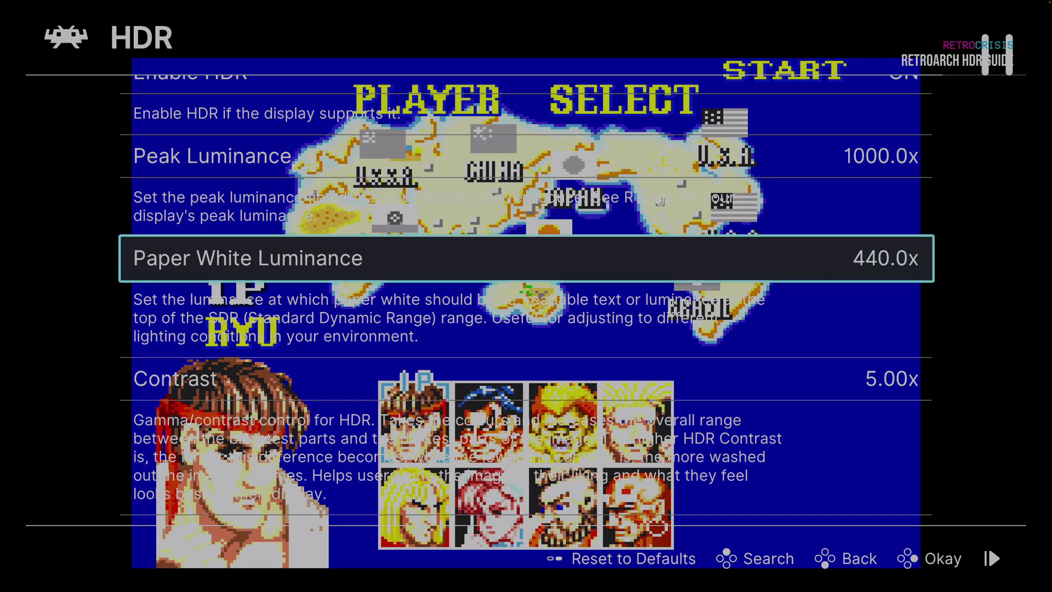
key("Left")
key("Left")
key("Left")
key("Left")
key("Left")
key("Left")
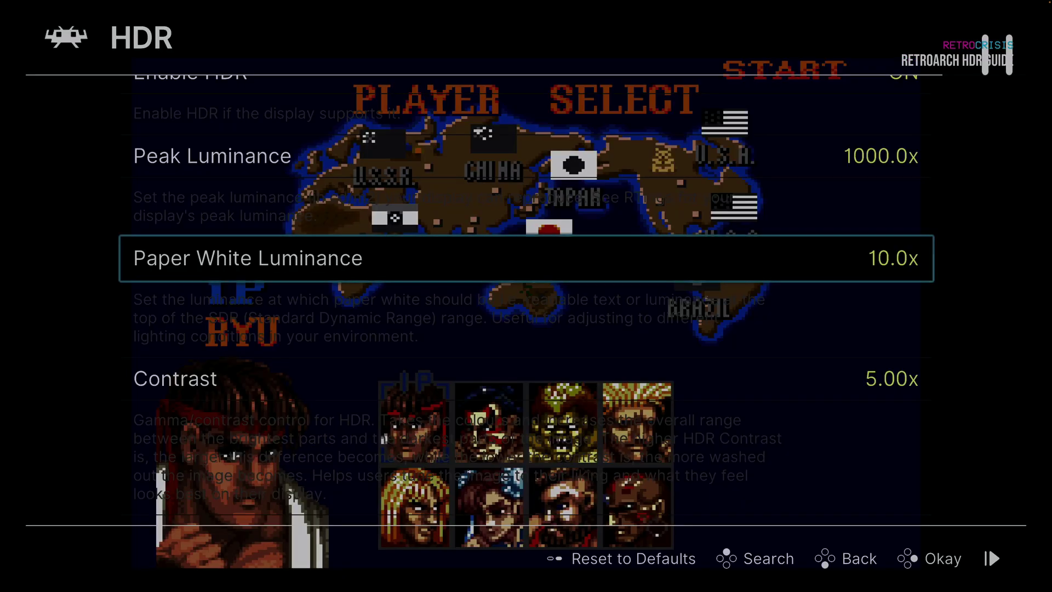
key("Right")
key("Right")
key("Right")
key("Right")
key("Right")
key("Right")
key("Right")
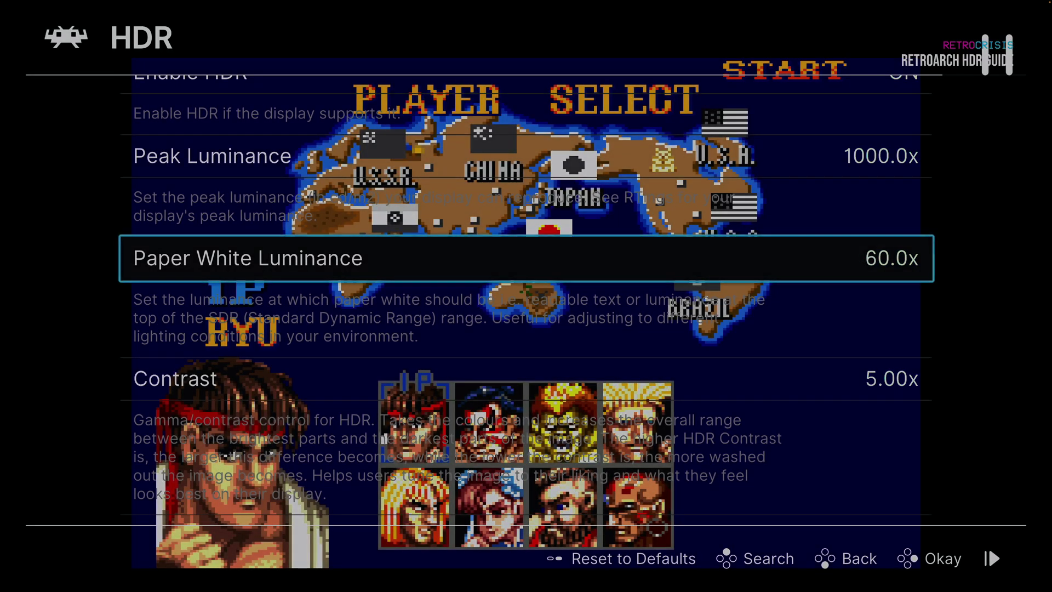
key("Right")
key("Right")
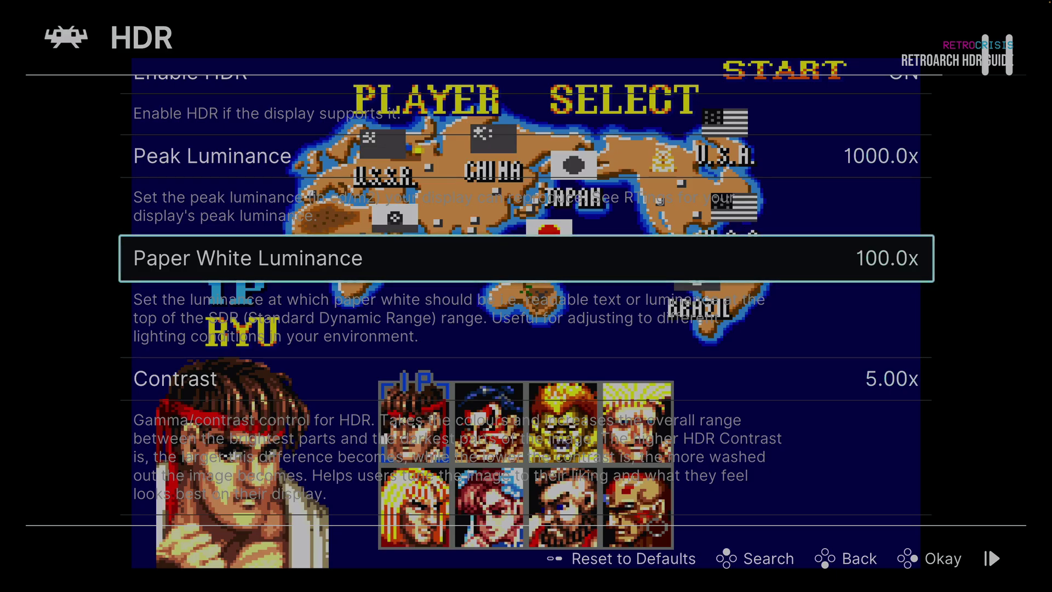
key("Left")
key("Right")
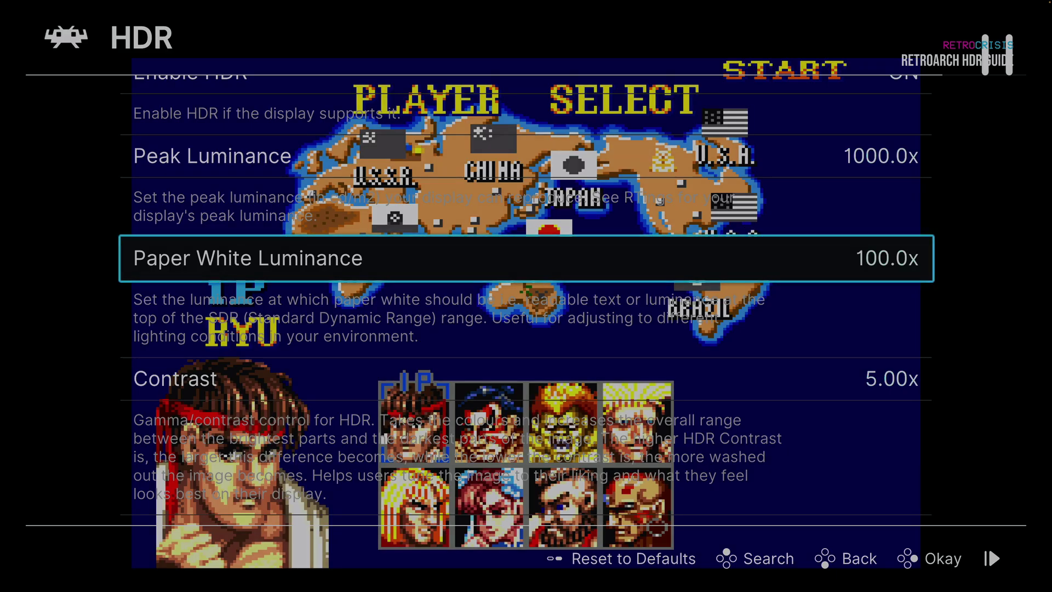
key("Down")
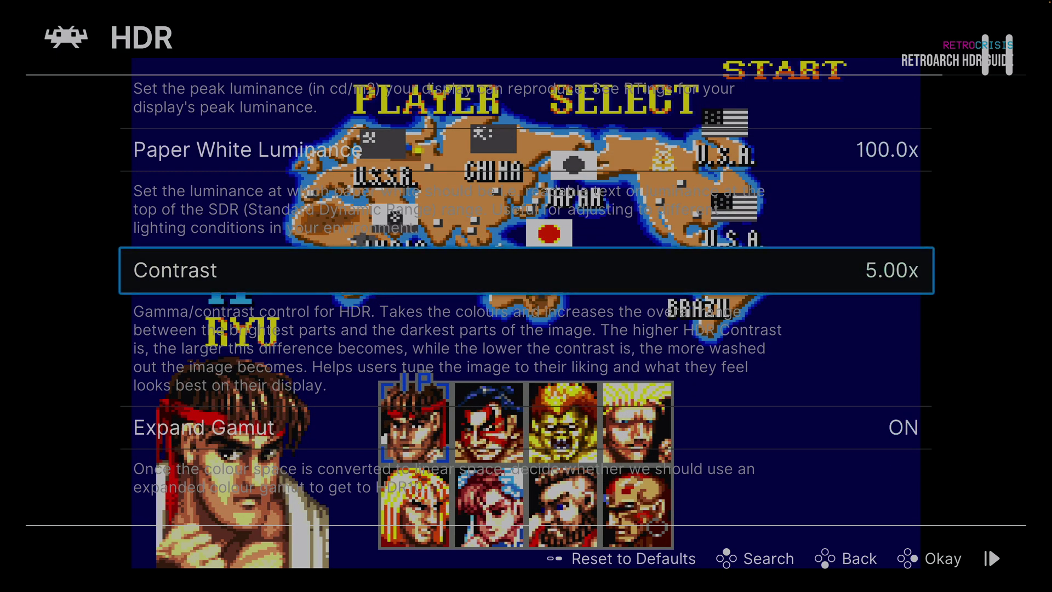
key("Return")
key("Up")
key("Up")
key("Up")
key("Up")
key("Up")
key("Up")
key("Up")
key("Up")
key("Up")
key("Up")
key("Up")
key("Up")
key("Up")
key("Up")
key("Up")
key("Up")
key("Up")
key("Up")
key("Up")
key("Up")
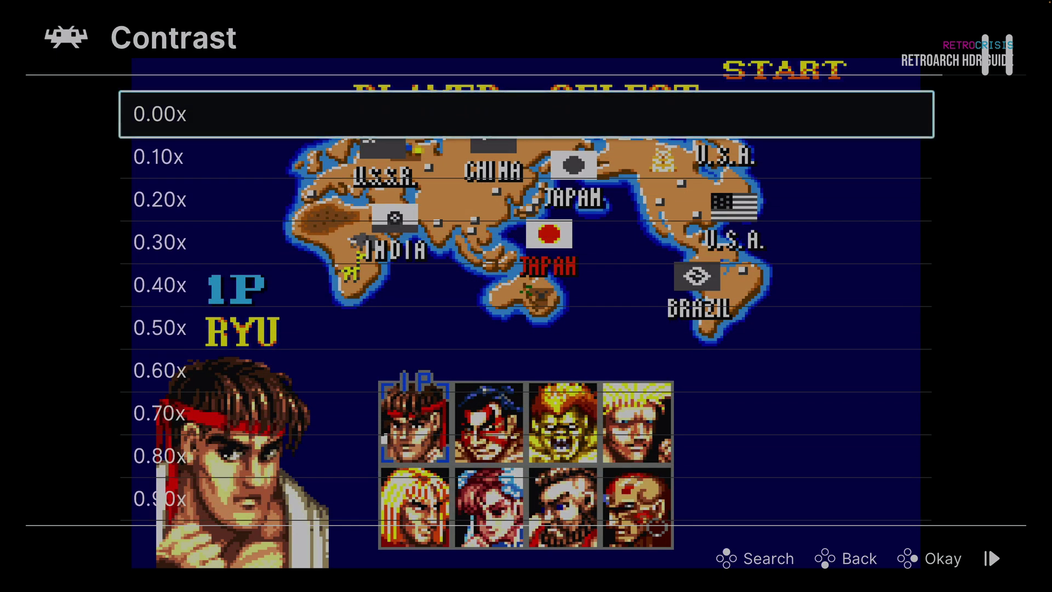
key("Return")
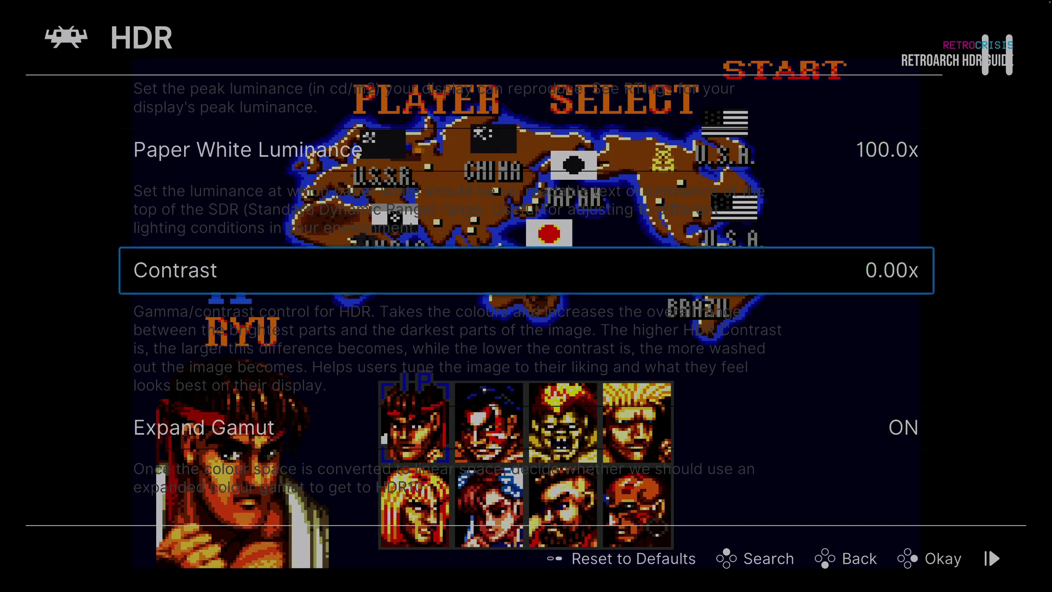
key("Return")
key("Down")
key("Down")
key("Down")
key("Down")
key("Down")
key("Down")
key("Down")
key("Down")
key("Down")
key("Down")
key("Down")
key("Down")
key("Down")
key("Down")
key("Down")
key("Down")
key("Down")
key("Down")
key("Down")
key("Down")
key("Down")
key("Down")
key("Down")
key("Down")
key("Down")
key("Down")
key("Down")
key("Down")
key("Down")
key("Down")
key("Down")
key("Down")
key("Down")
key("Down")
key("Down")
key("Down")
key("Down")
key("Down")
key("Down")
key("Down")
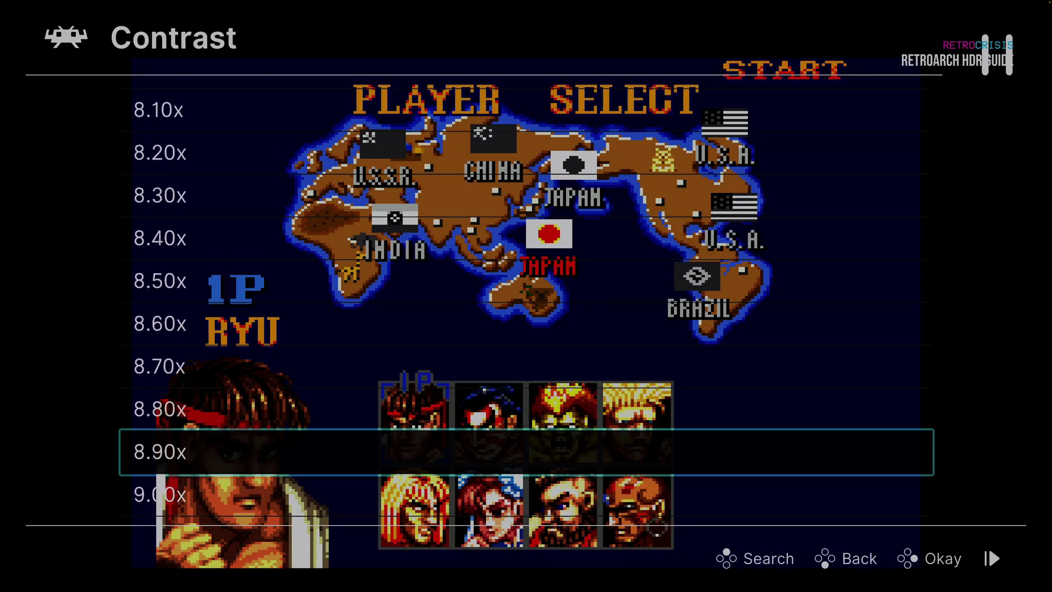
key("Return")
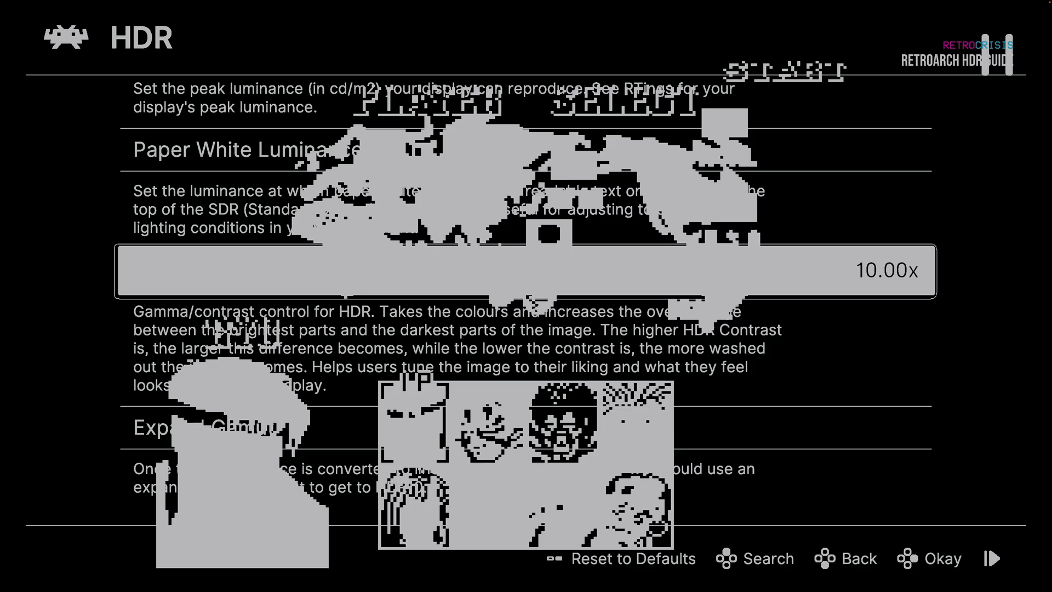
key("Left")
key("Left")
key("Left")
key("Left")
key("Left")
key("Left")
key("Left")
key("Left")
key("Left")
key("Left")
key("Left")
key("Left")
key("Left")
key("Left")
key("Left")
key("Left")
key("Left")
key("Left")
key("Left")
key("Left")
key("Left")
key("Left")
key("Left")
key("Left")
key("Left")
key("Left")
key("Left")
key("Left")
key("Left")
key("Left")
key("Left")
key("Left")
key("Left")
key("Left")
key("Left")
key("Left")
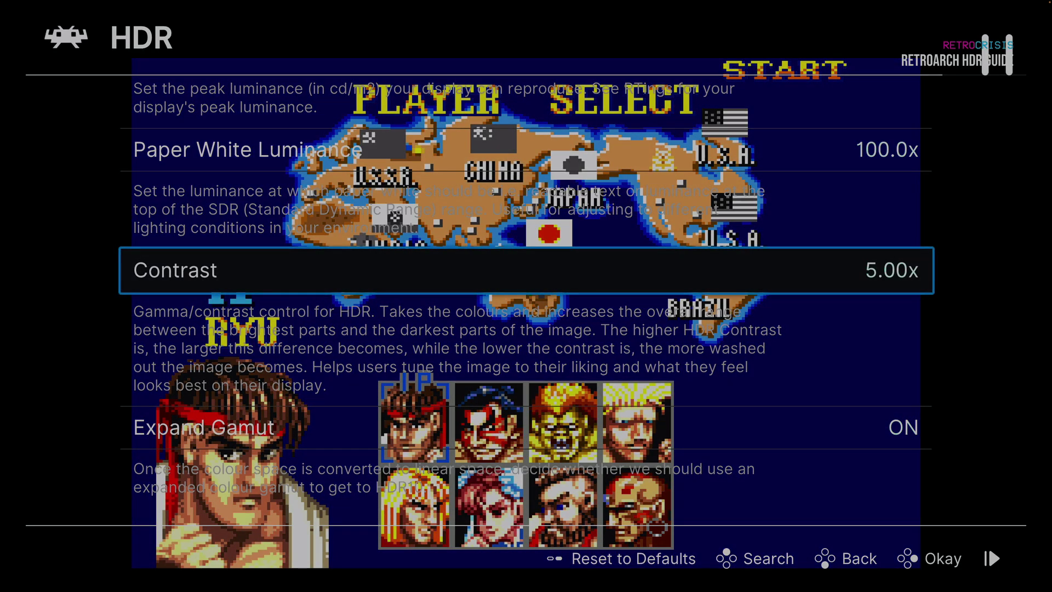
key("Up")
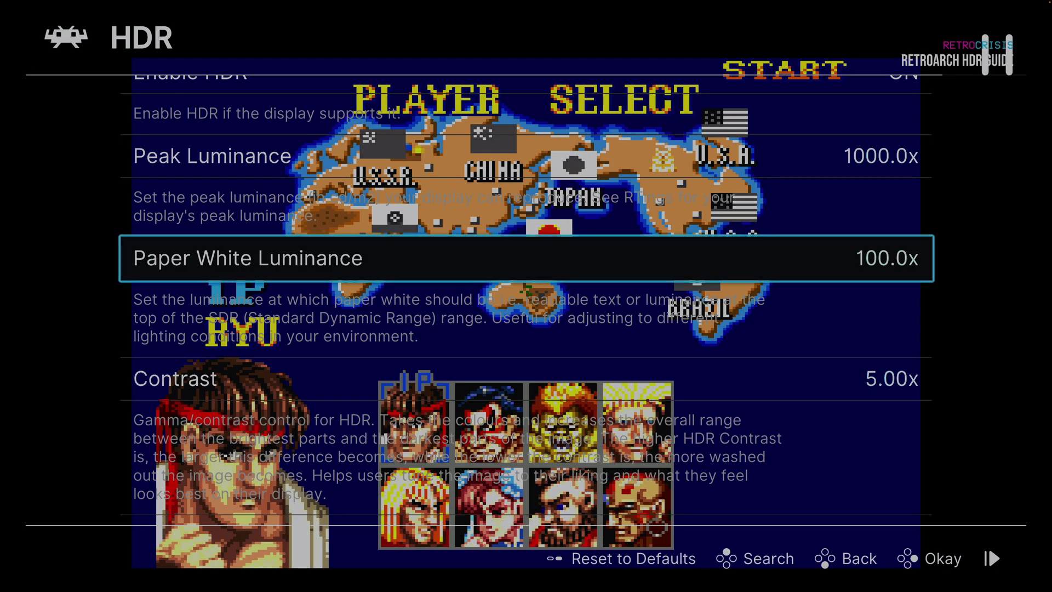
Step: View the game without the menu, then reopen HDR settings and set Contrast to 5.30x
key("F1")
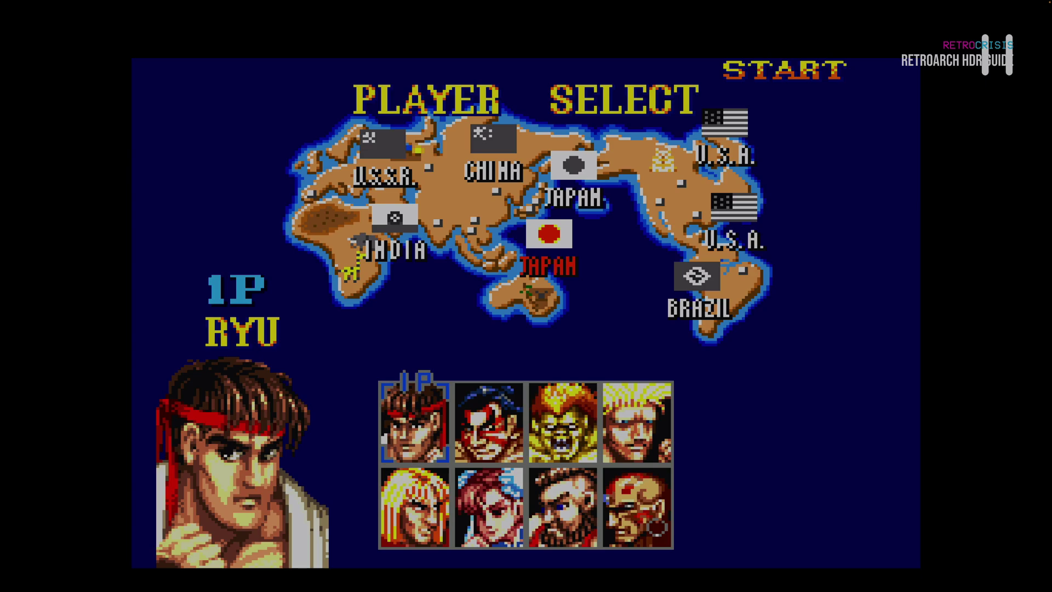
key("F1")
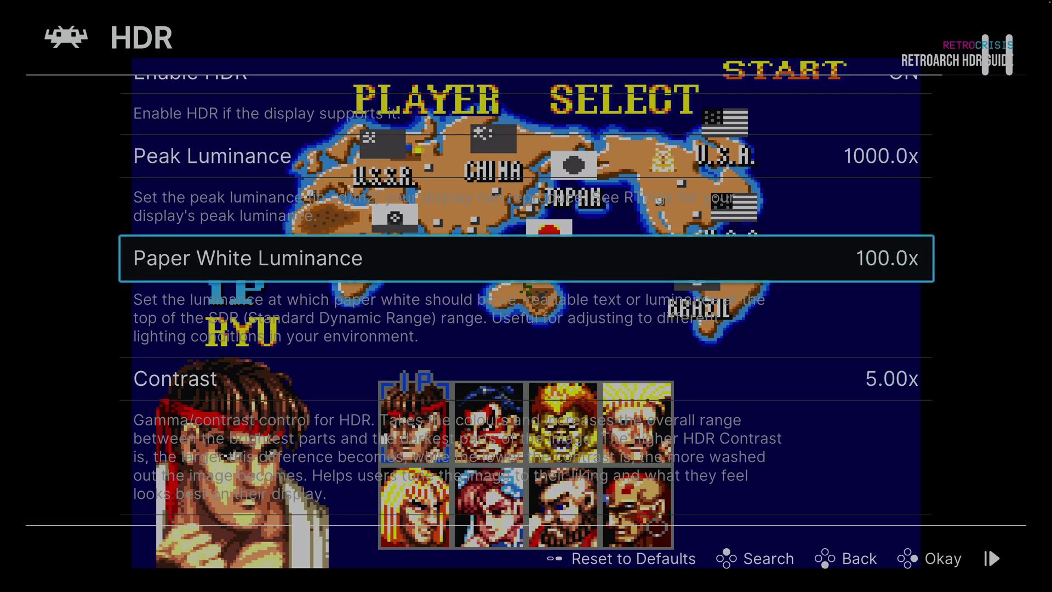
key("Down")
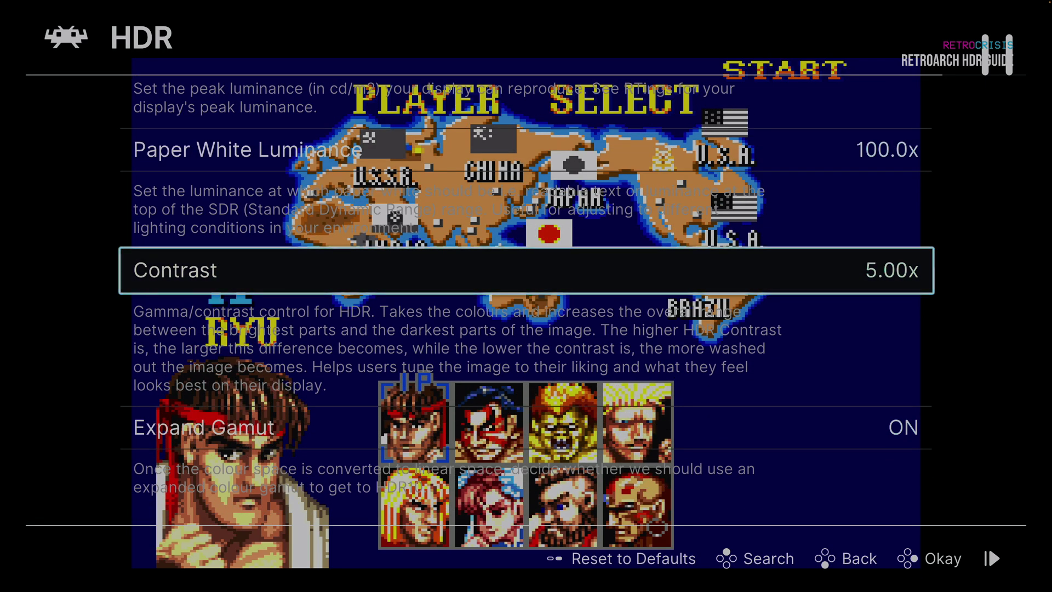
key("Left")
key("Left")
key("Left")
key("Left")
key("Left")
key("Left")
key("Left")
key("Left")
key("Left")
key("Left")
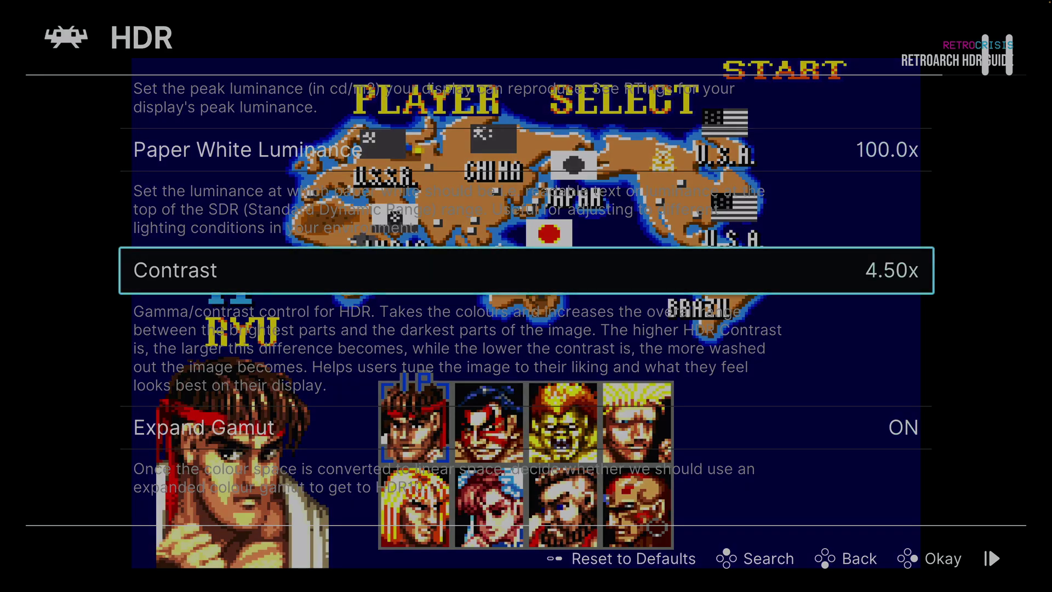
key("Right")
key("Right")
key("Right")
key("Right")
key("Right")
key("Right")
key("Right")
key("Right")
key("Right")
key("Right")
key("Right")
key("Right")
key("Right")
key("Right")
key("Right")
key("Right")
key("Right")
key("Left")
key("Left")
key("Left")
key("Left")
key("Right")
key("Right")
key("Right")
key("Right")
key("Right")
key("Right")
key("Right")
key("Left")
key("Left")
key("Left")
key("Left")
key("Left")
key("Left")
key("Left")
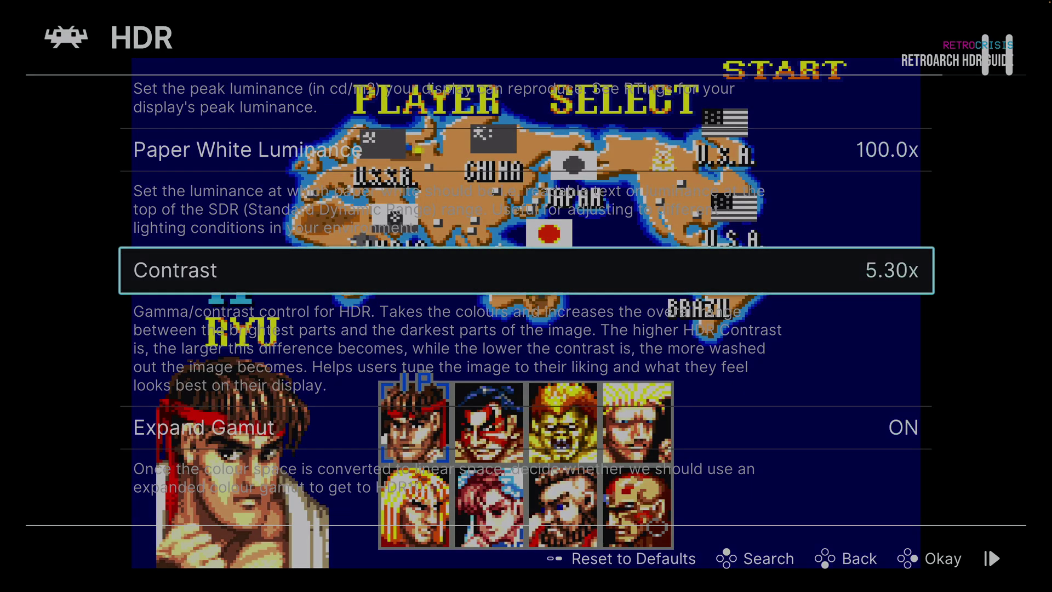
Step: Set Paper White Luminance to 90.0x and close the menu to show the game
key("Up")
key("Left")
key("Left")
key("Left")
key("Left")
key("Left")
key("Right")
key("Right")
key("Right")
key("Right")
key("Right")
key("Left")
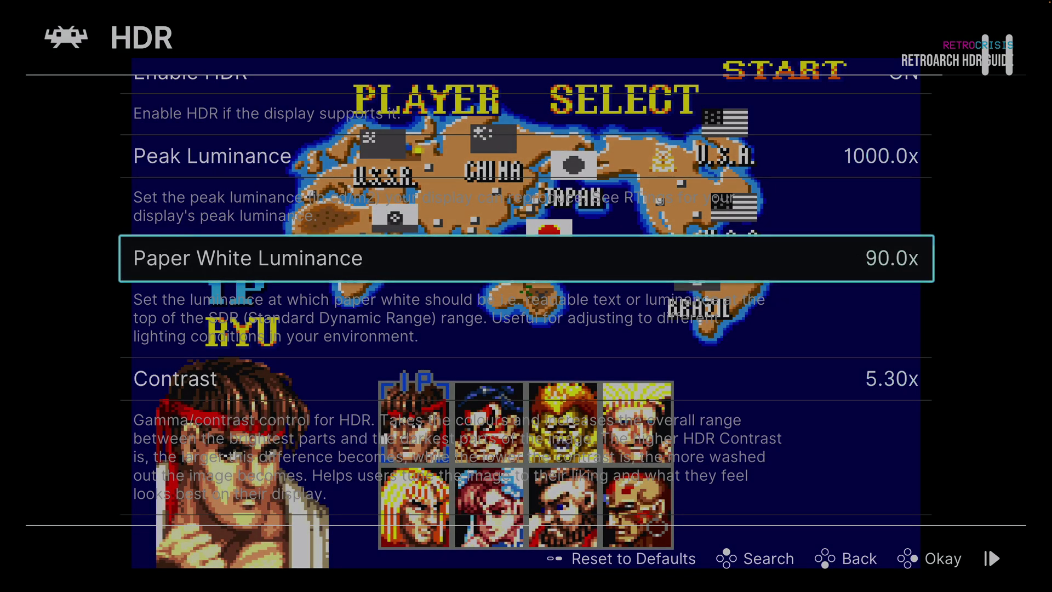
key("F1")
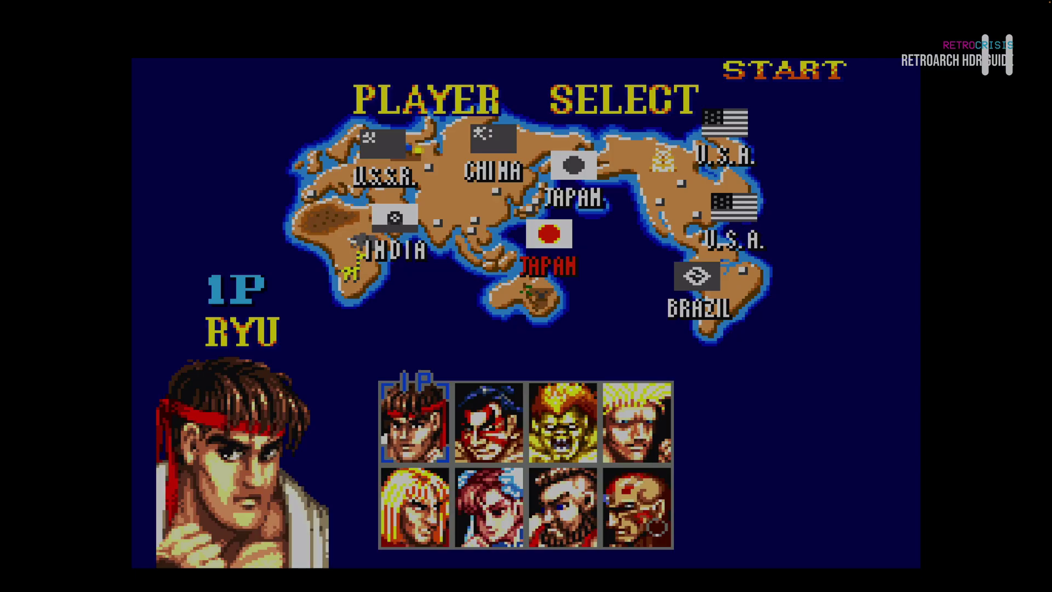